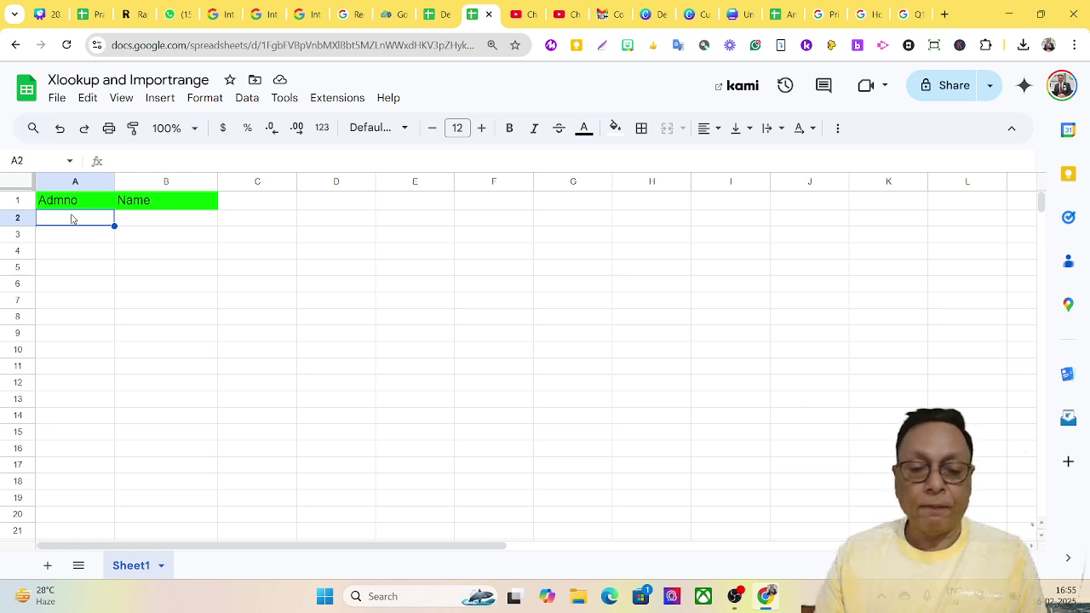
Start an IMPORTRANGE formula in cell A2 with an empty pair of quotation marks for the spreadsheet URL.
text(=)
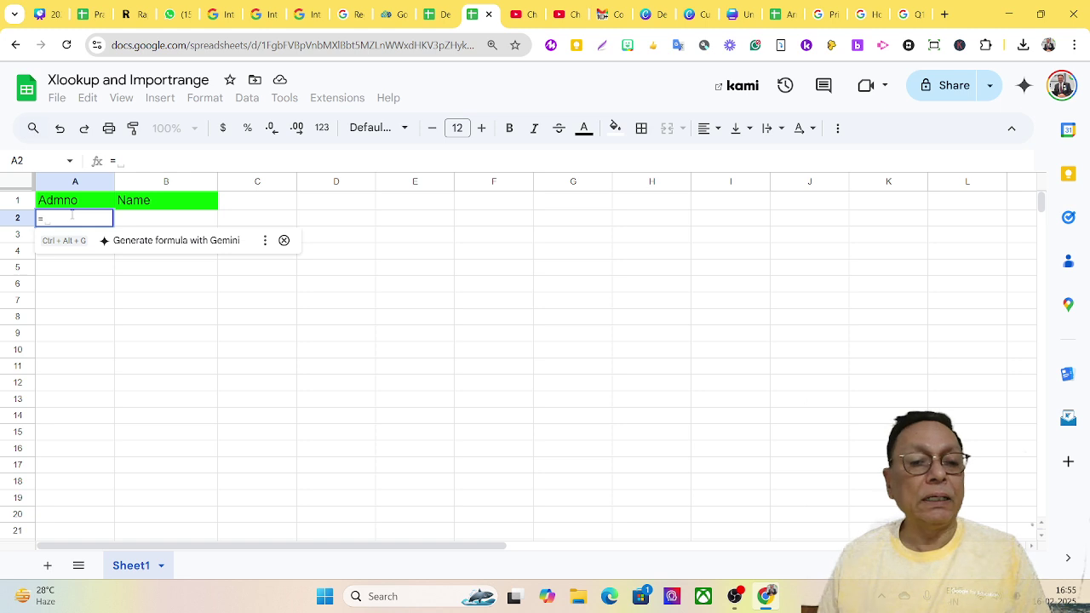
text(impo)
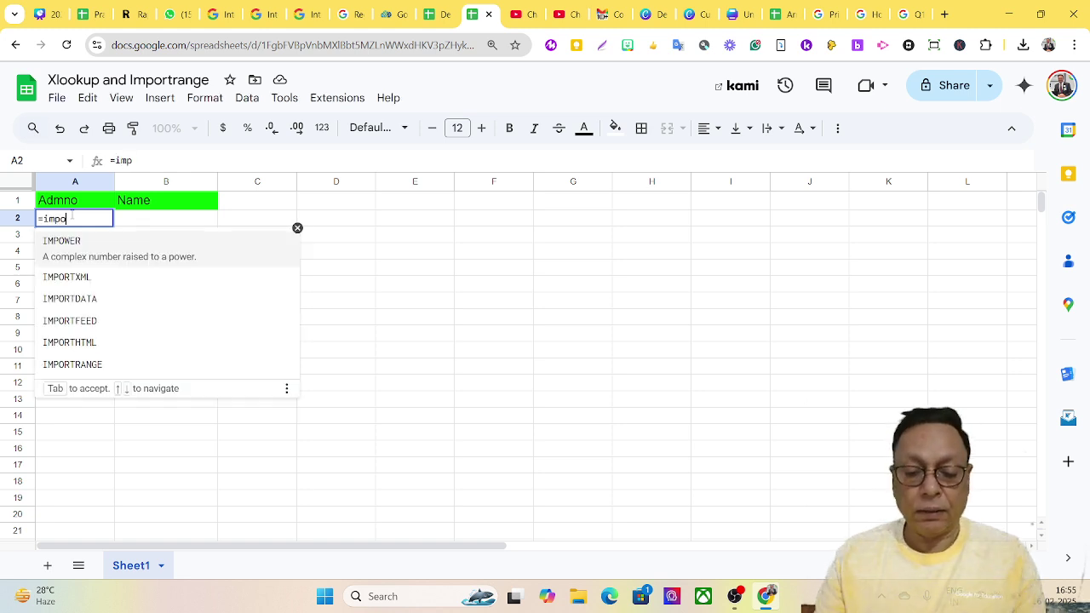
text(rtr)
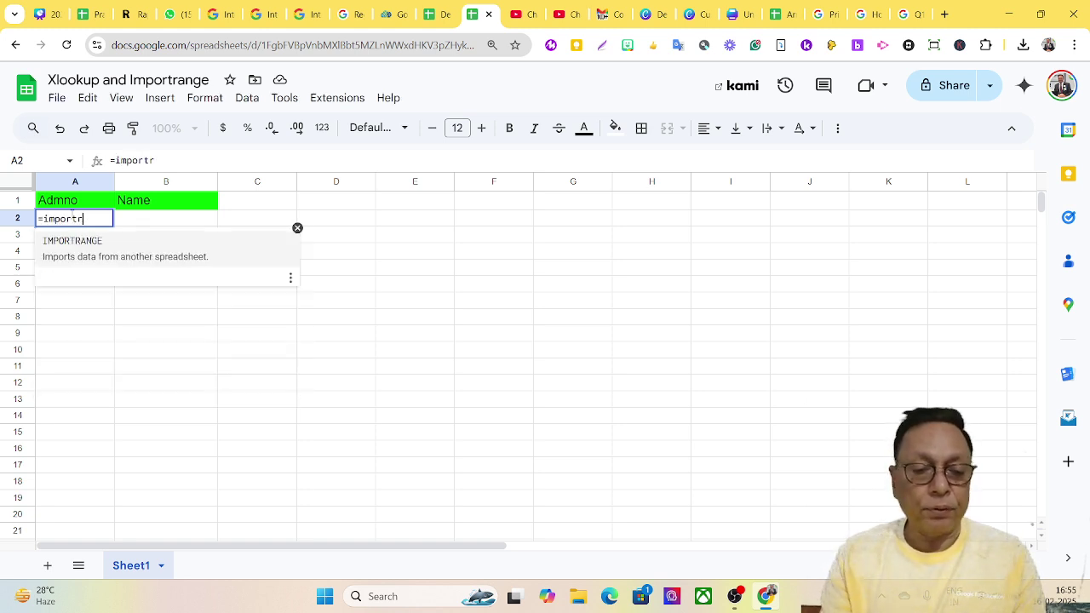
key(Tab)
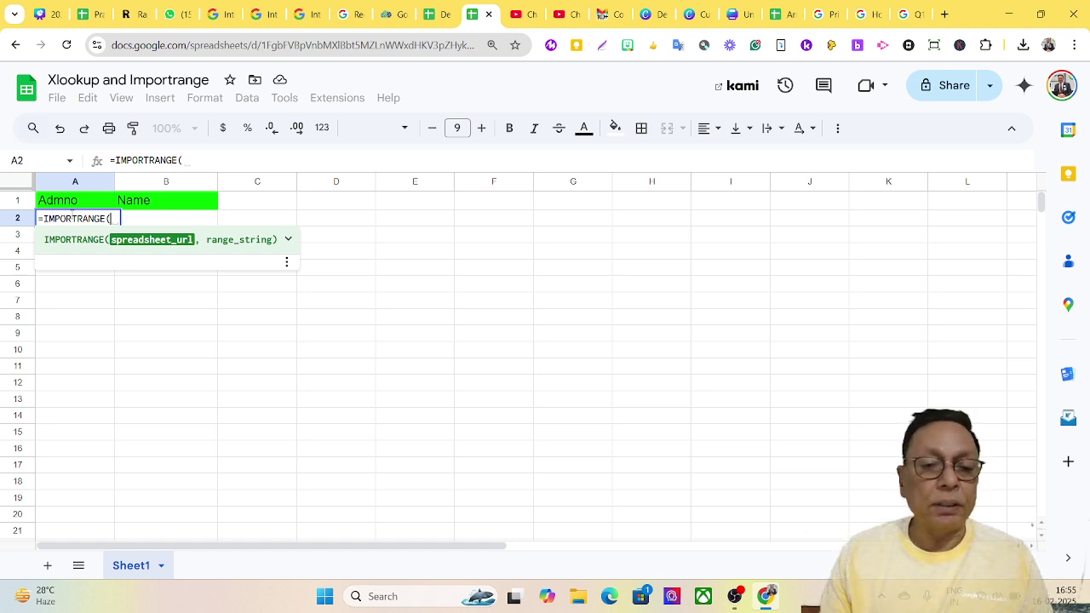
text("")
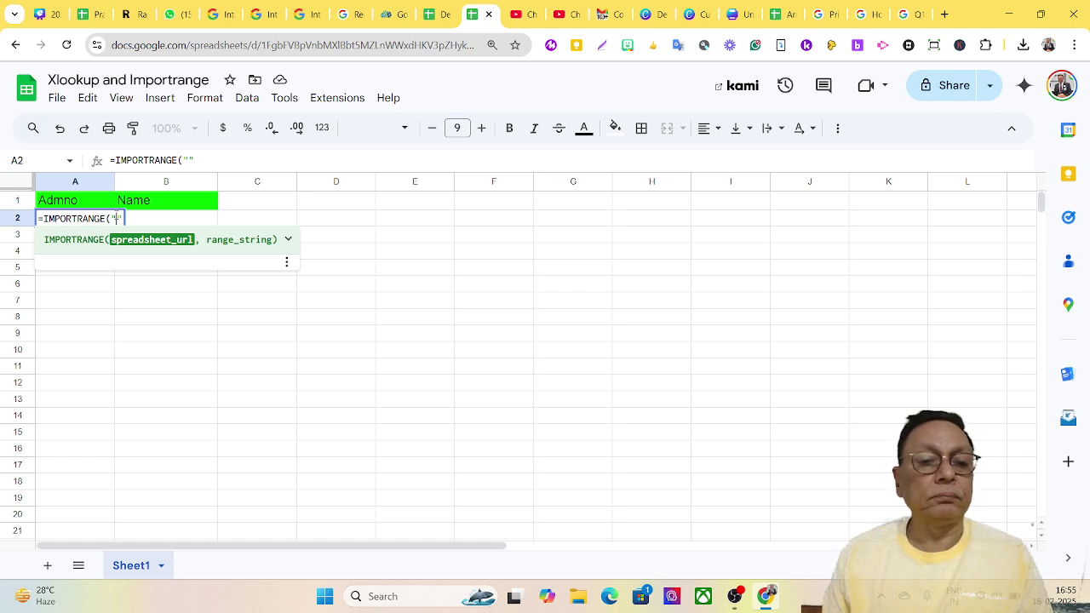
click(117, 216)
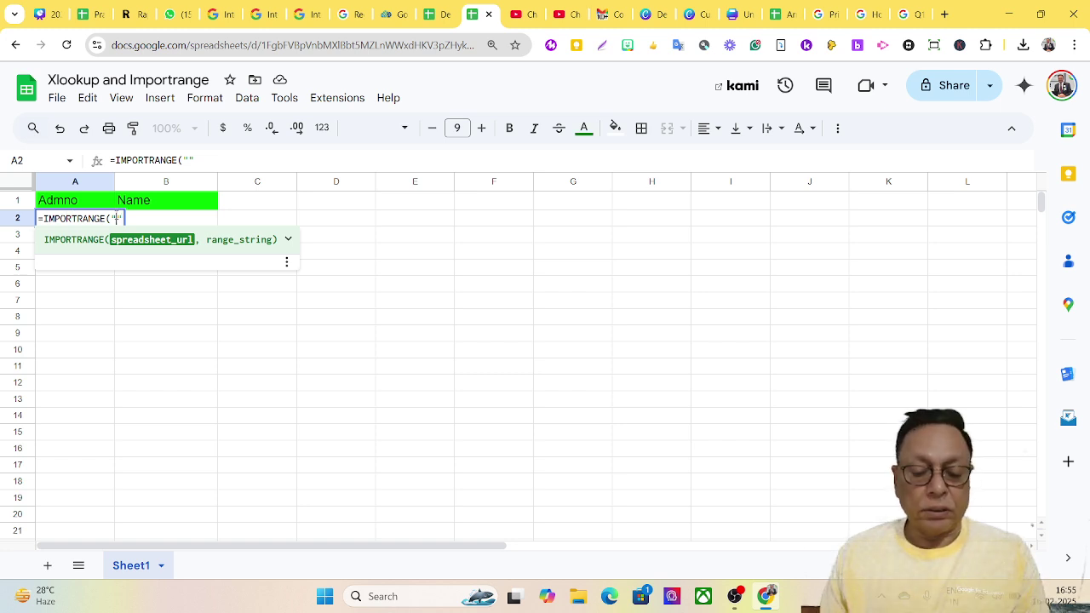
Copy the spreadsheet ID from the Practice Collaborate file's URL and paste it between the quotes of the IMPORTRANGE formula in A2.
click(99, 19)
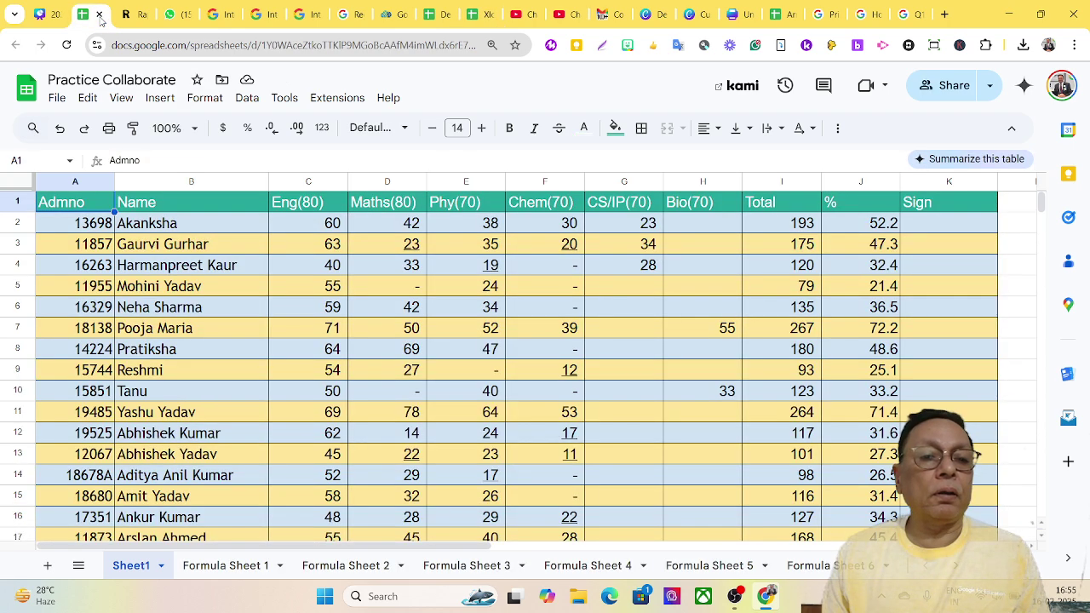
click(76, 228)
drag(76, 243, 76, 282)
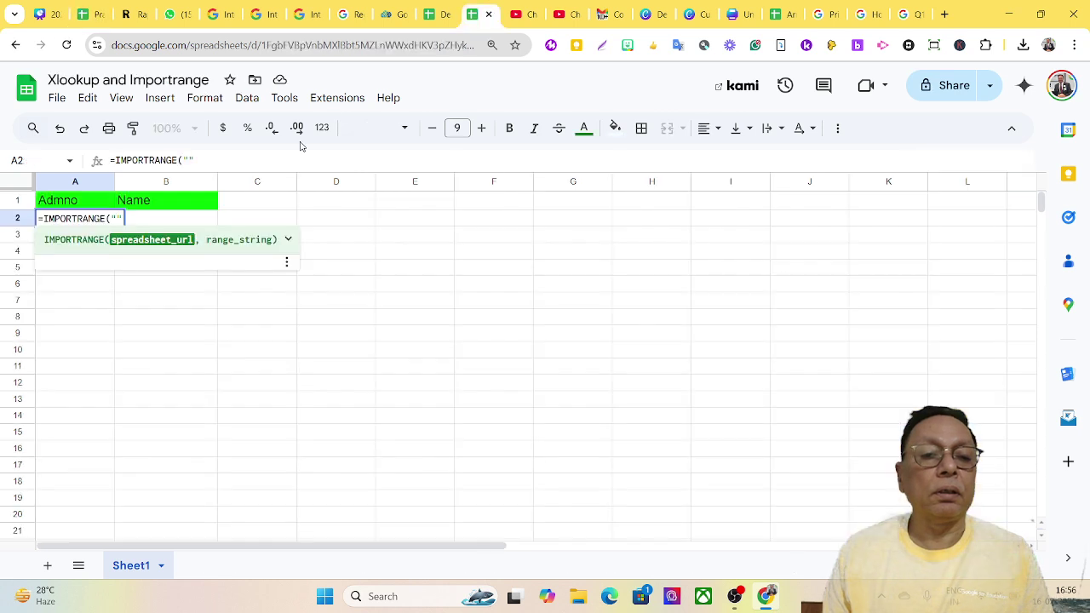
click(484, 21)
click(189, 160)
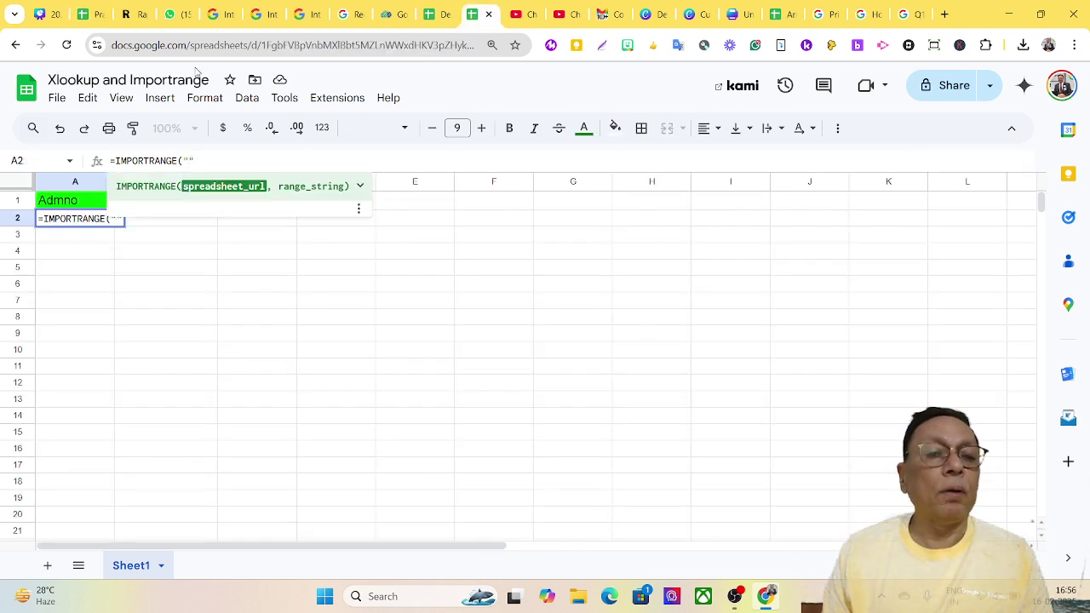
click(96, 19)
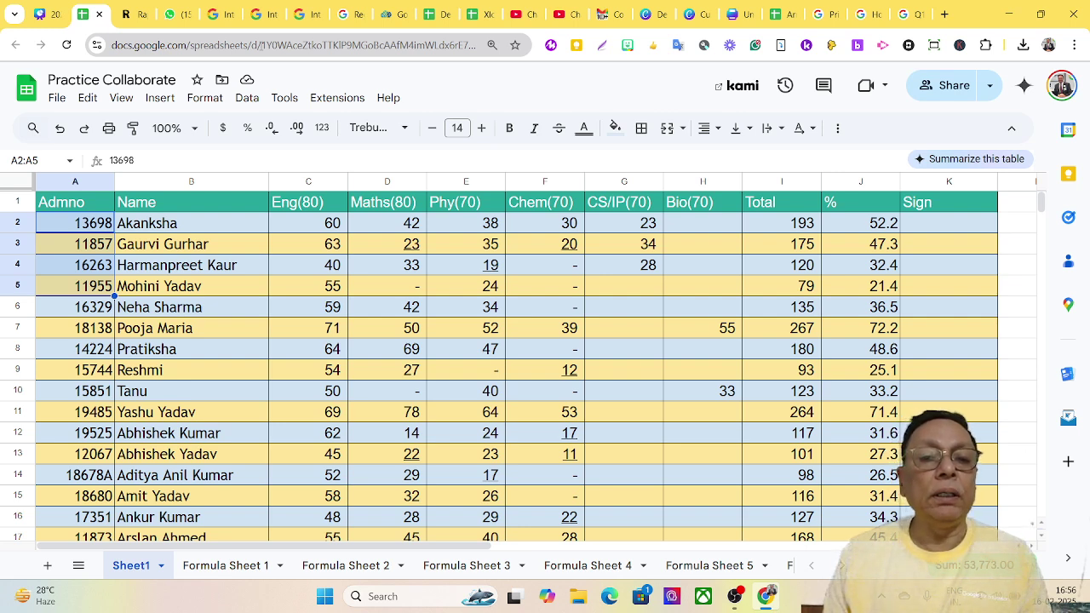
drag(258, 44, 422, 45)
key(ctrl+c)
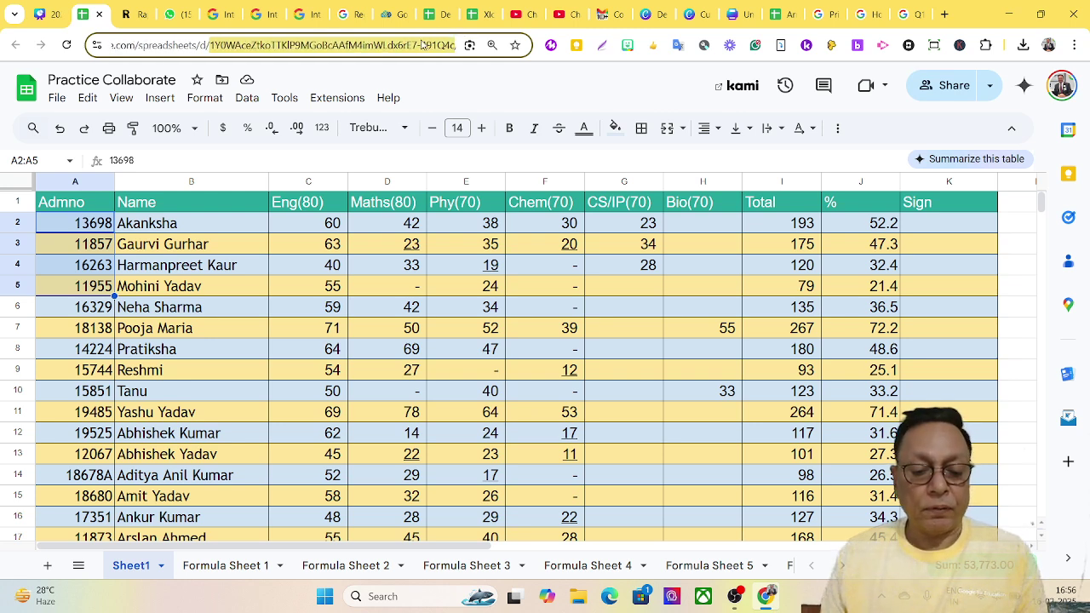
click(488, 17)
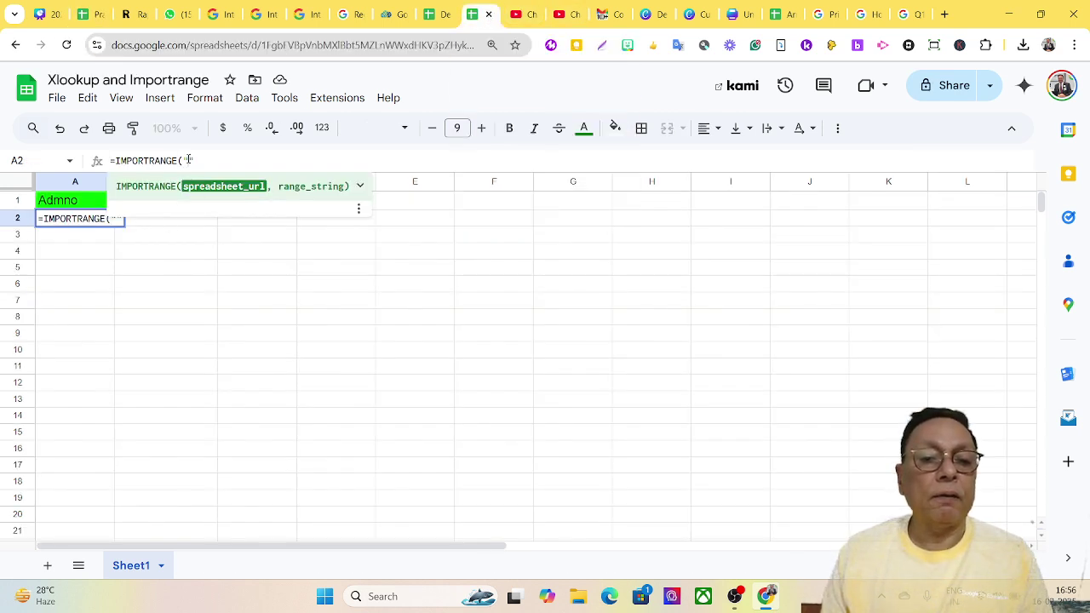
key(ctrl+v)
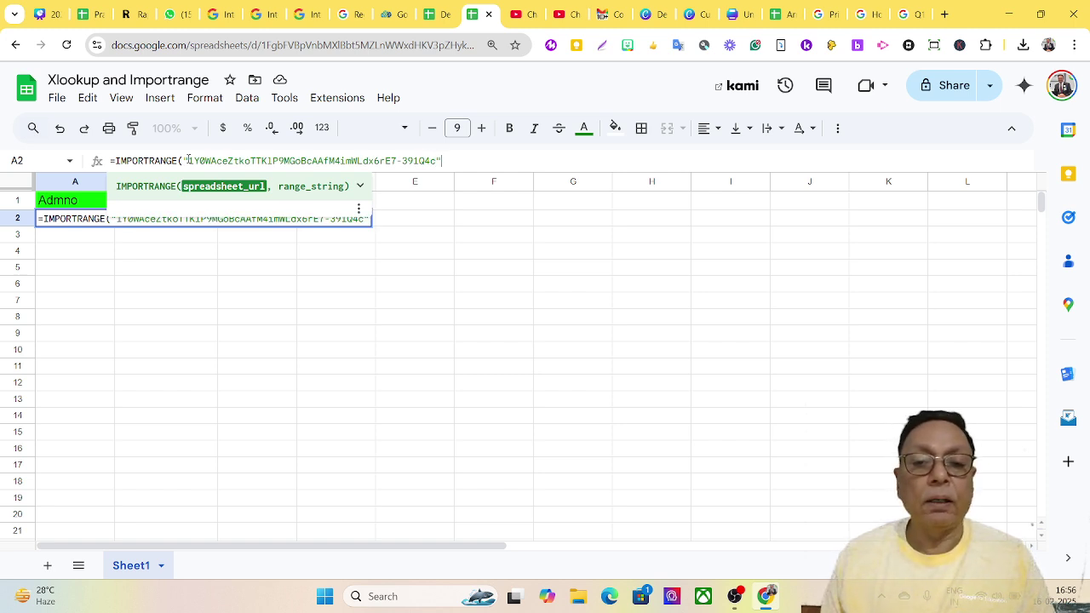
Add an empty quoted range argument, close the formula's parenthesis, and check the source sheet's name in Practice Collaborate.
text(,)
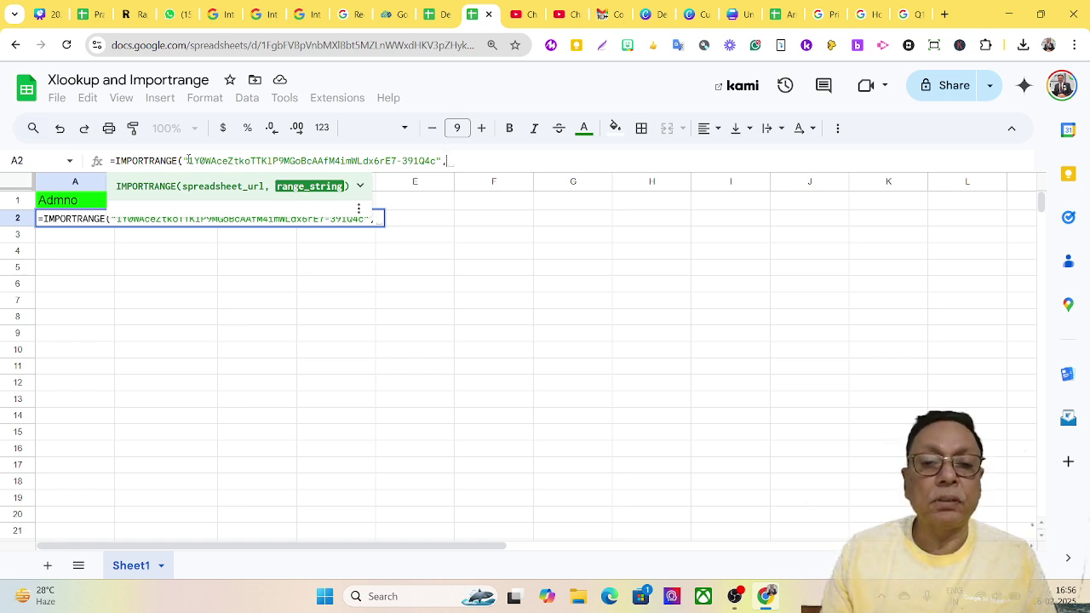
text(""))
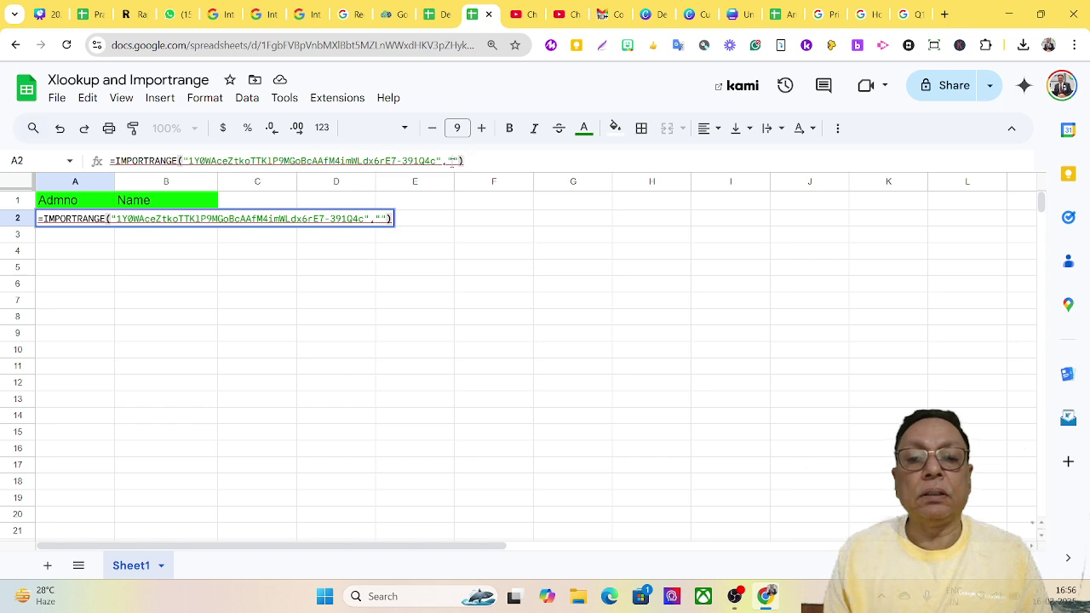
click(453, 161)
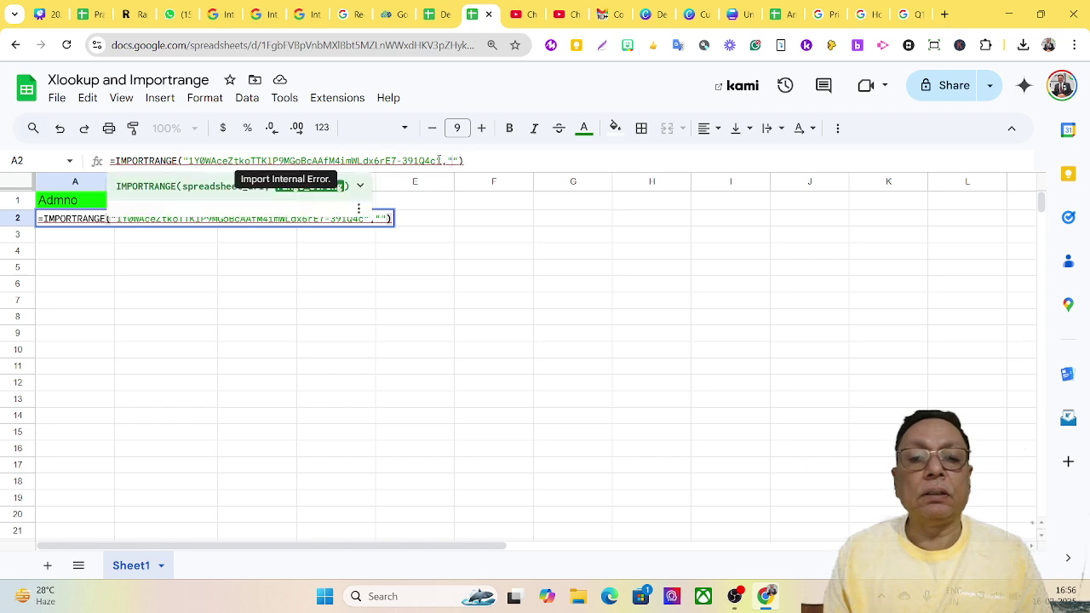
click(99, 15)
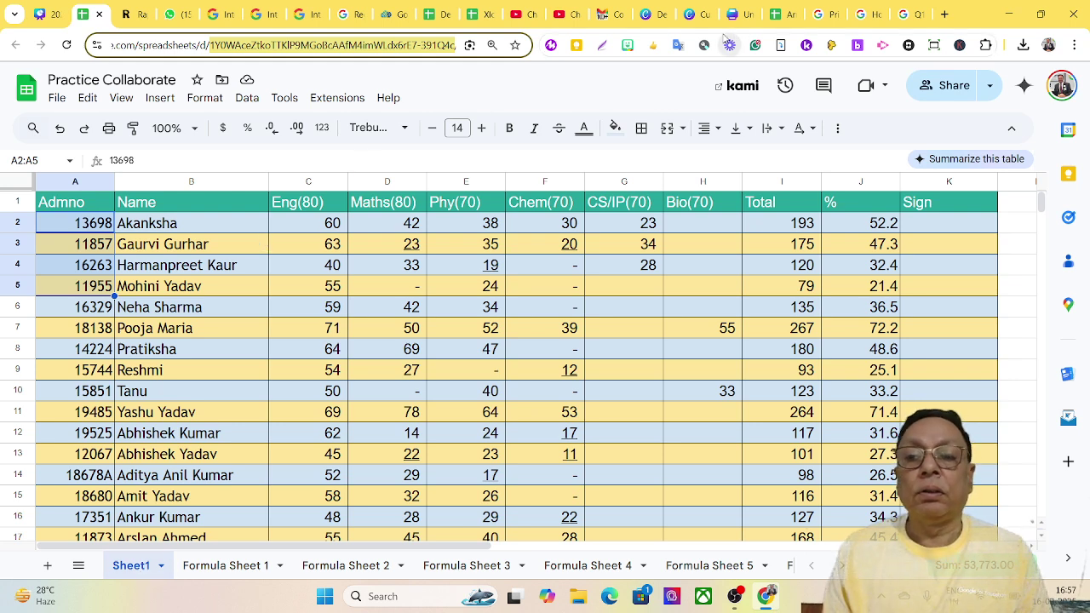
click(482, 20)
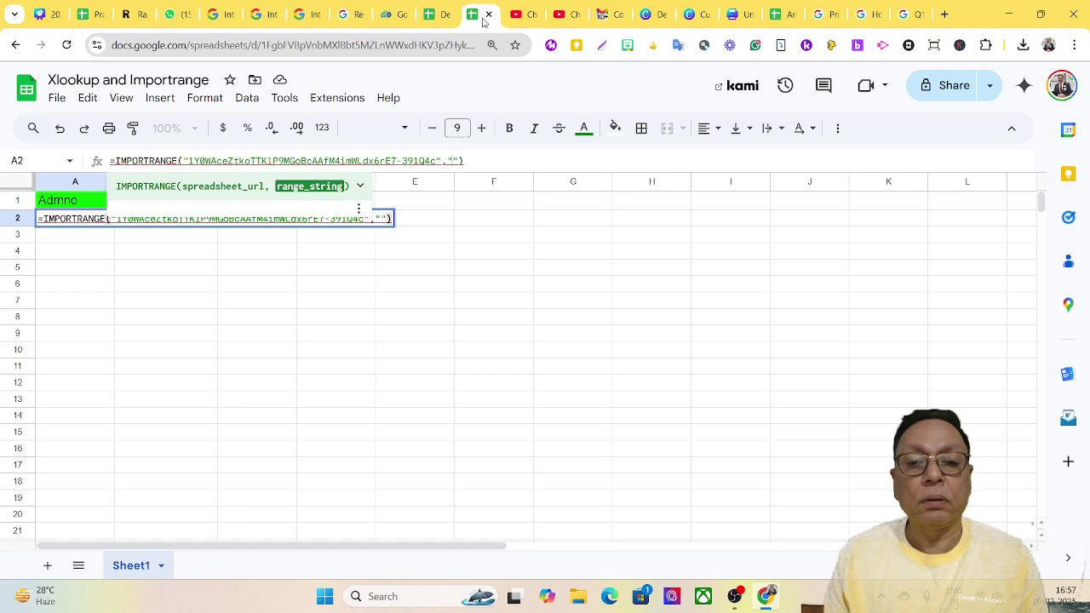
Fill in the formula's range argument as Sheet1!A2:A41.
text(Sheet)
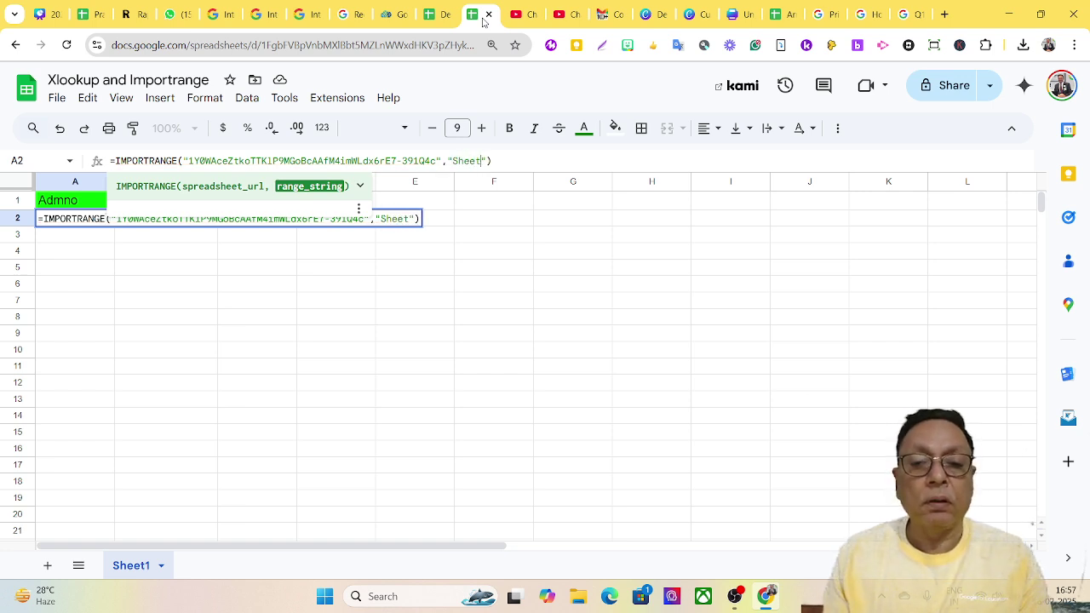
text(1)
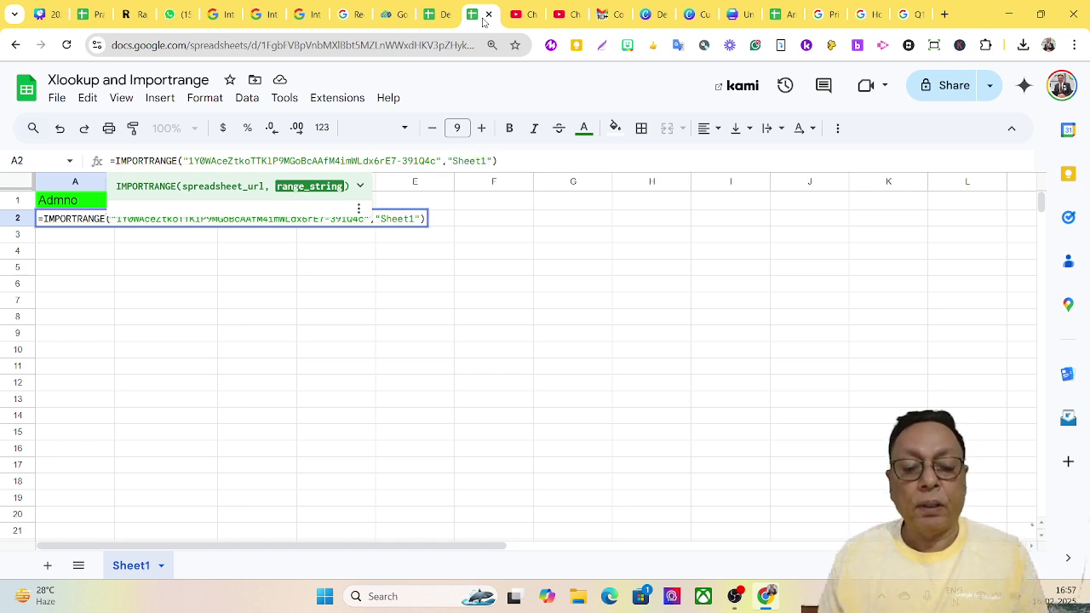
text(!)
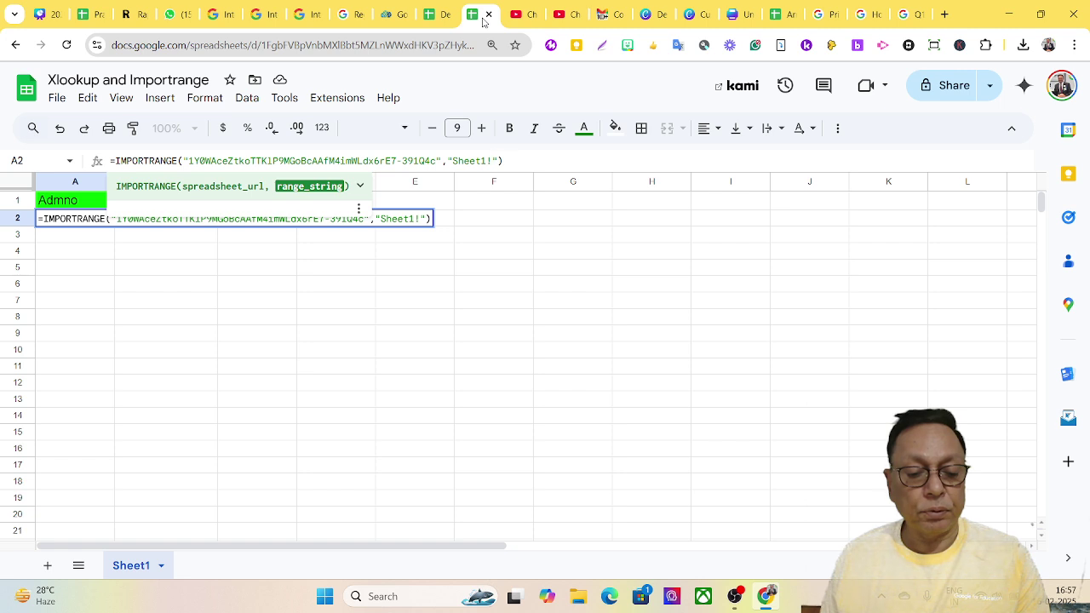
text(A2:)
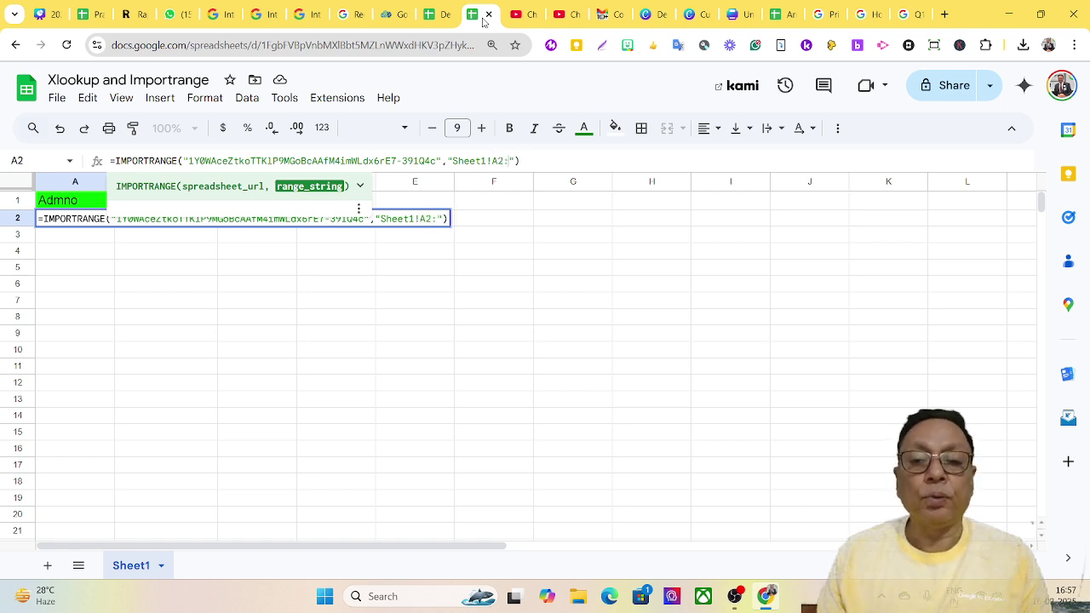
text(A)
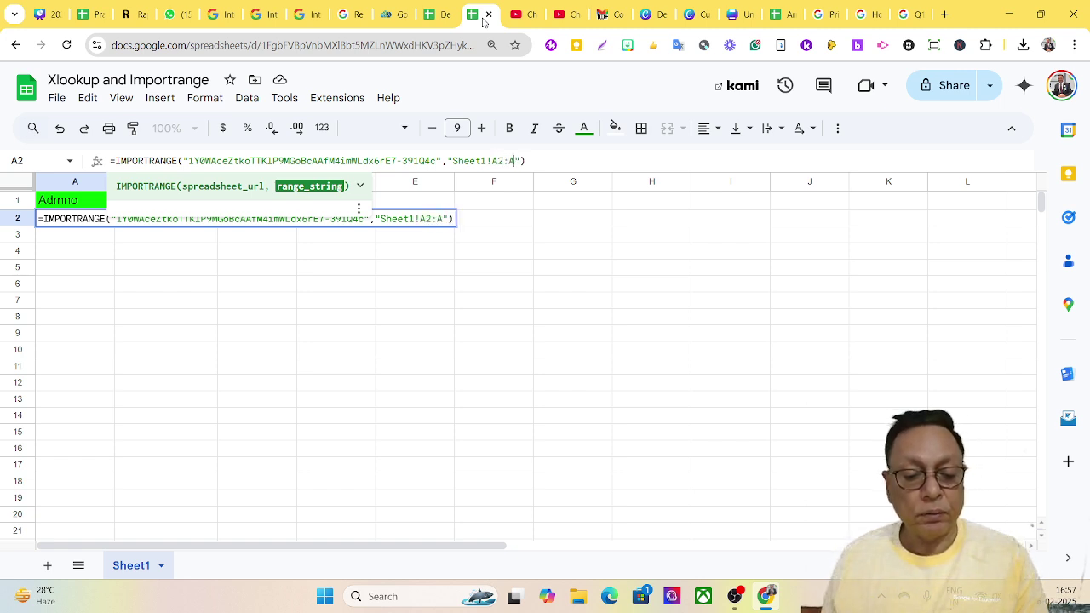
text(41)
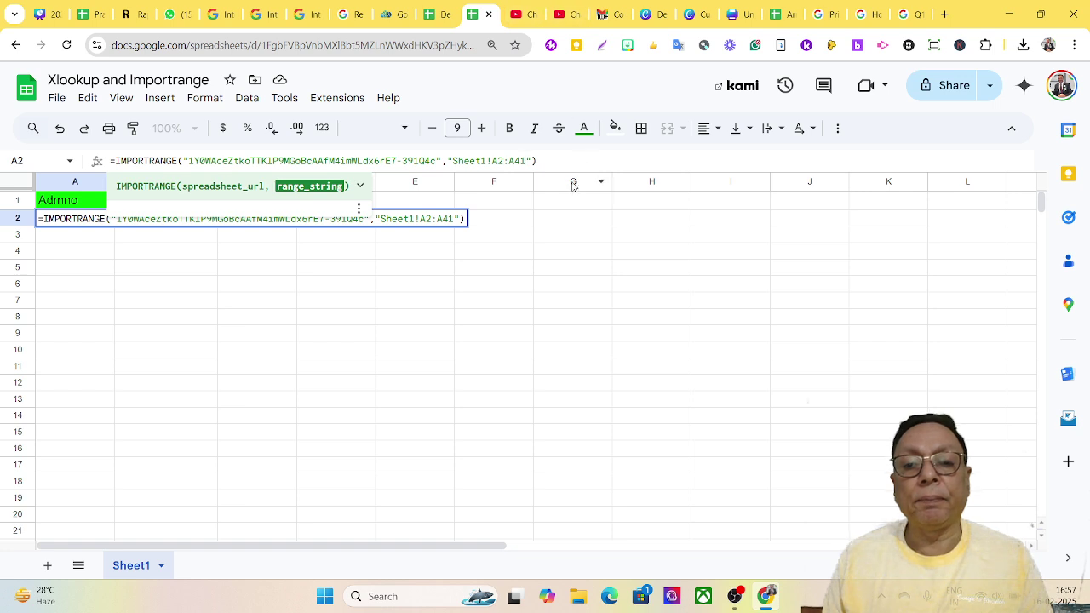
click(543, 160)
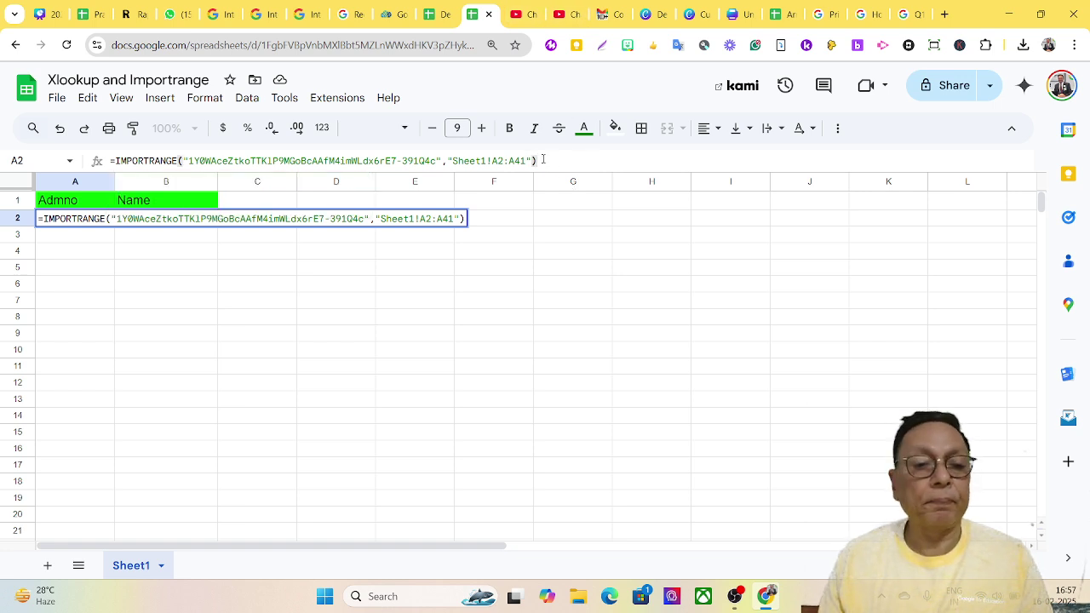
Commit the IMPORTRANGE formula in A2 and allow access to the source spreadsheet.
key(Return)
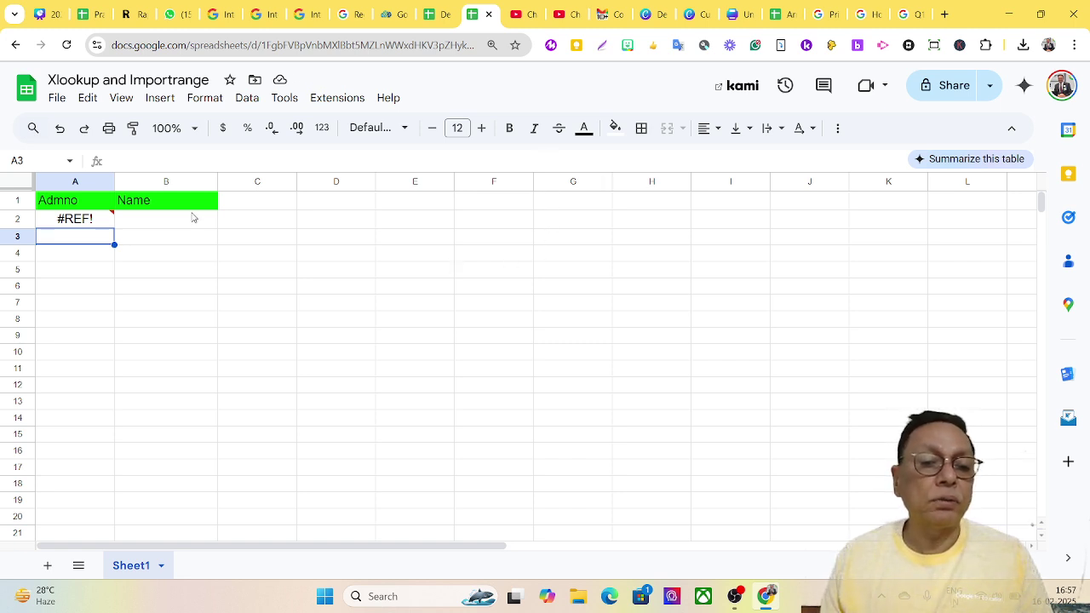
mouse_move(77, 223)
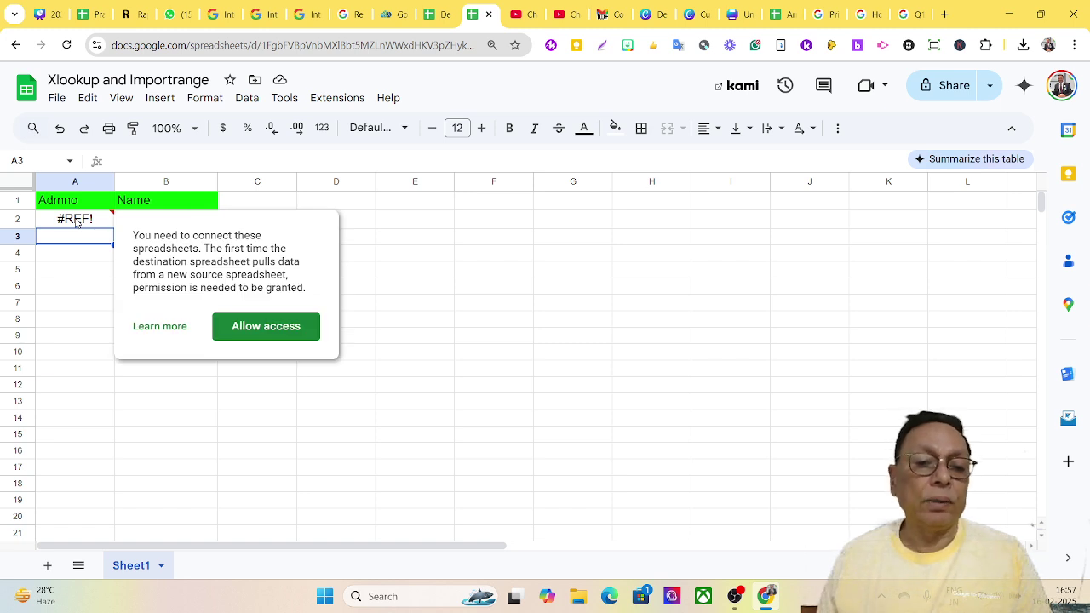
click(272, 330)
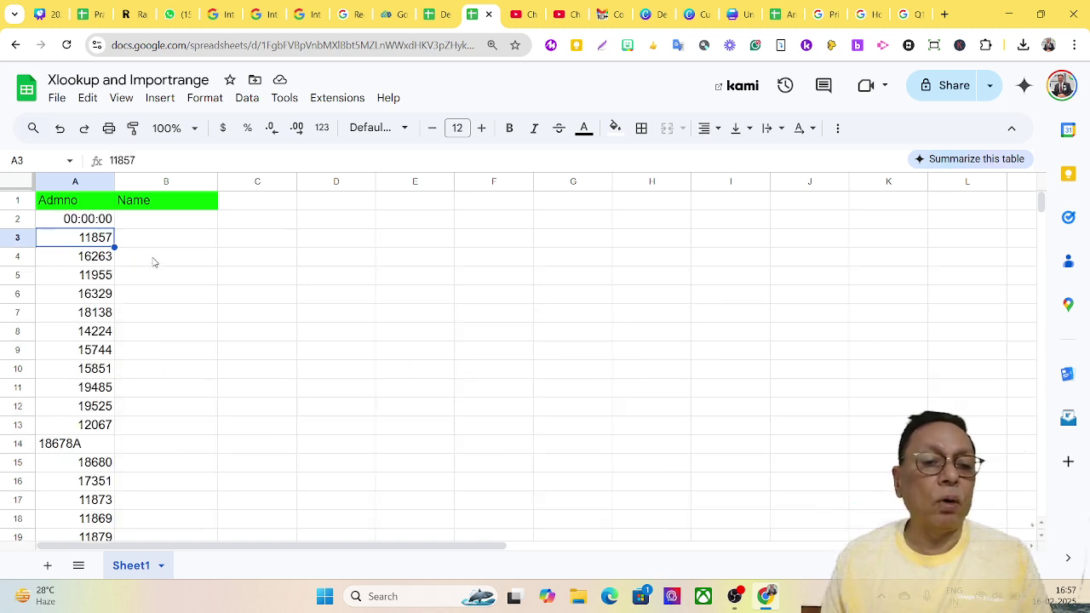
Set the number format of cell A2 to Automatic.
click(97, 224)
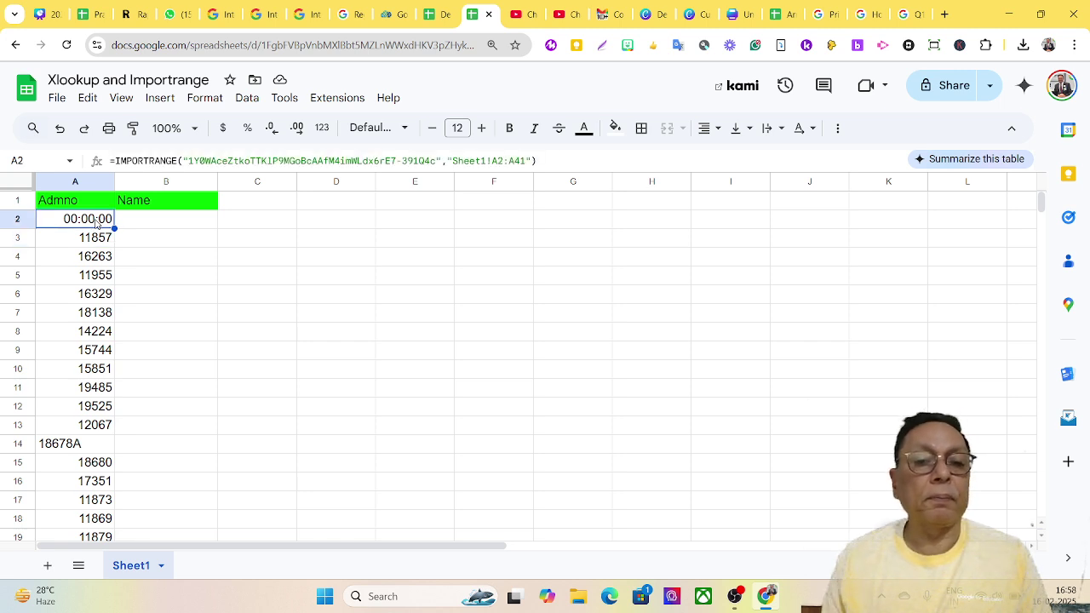
click(205, 99)
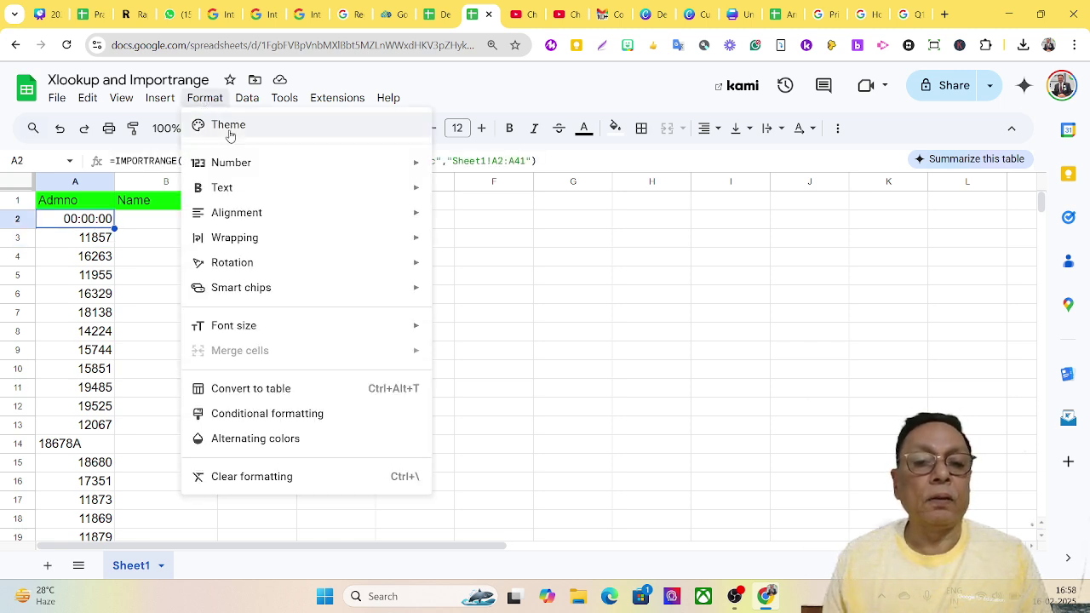
mouse_move(243, 168)
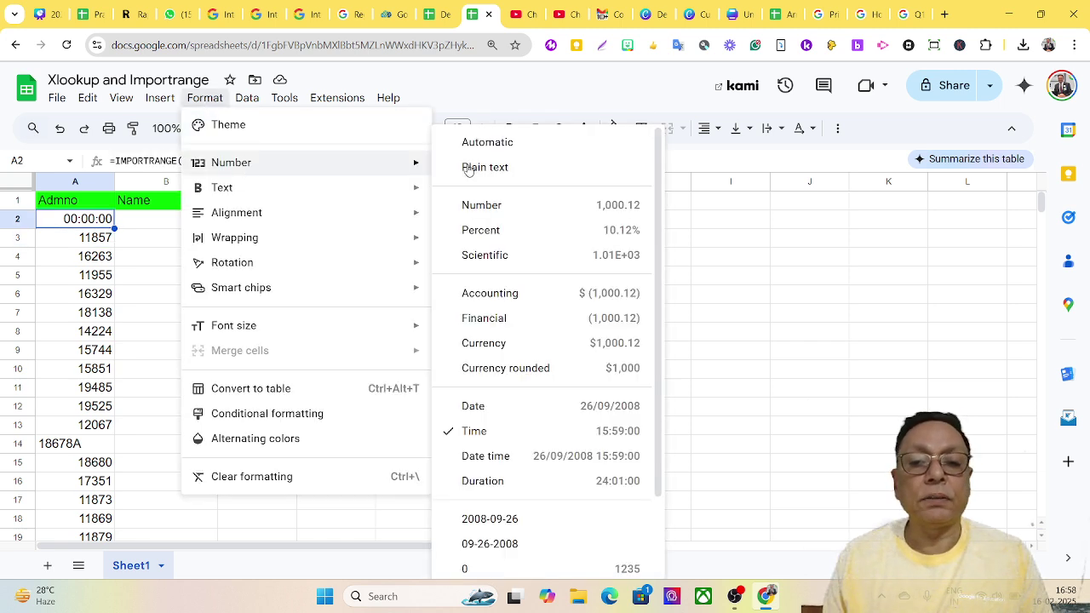
click(510, 143)
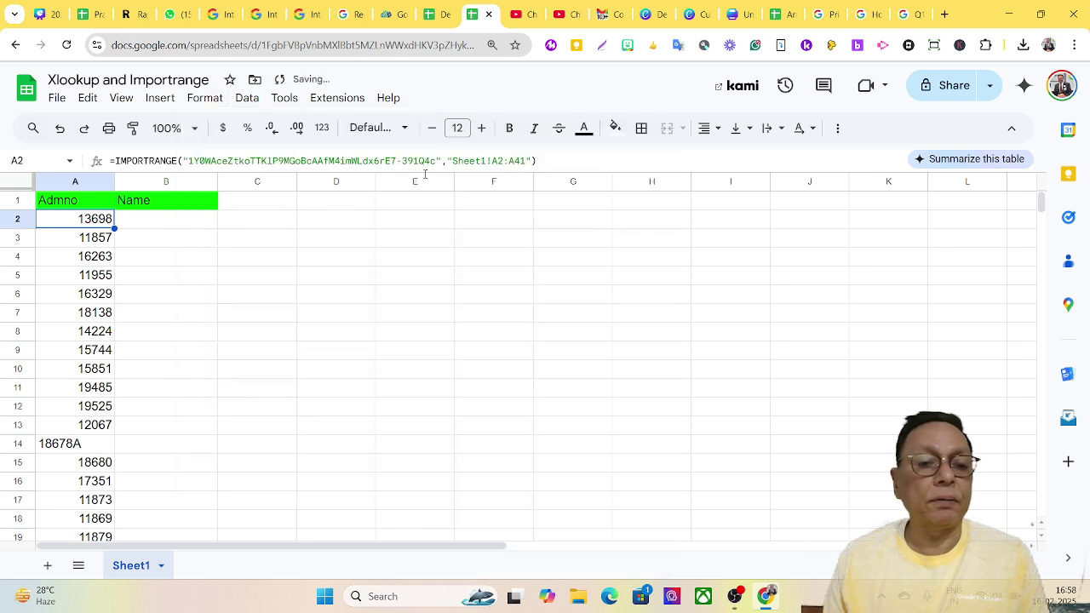
Align the admission number in cell A14 to the right.
click(81, 449)
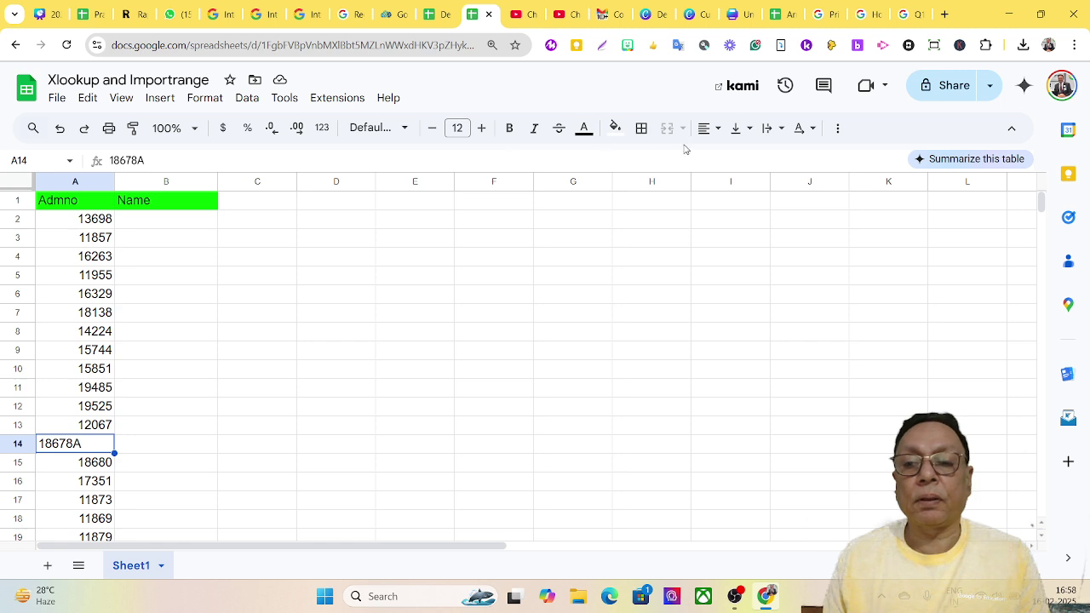
click(707, 129)
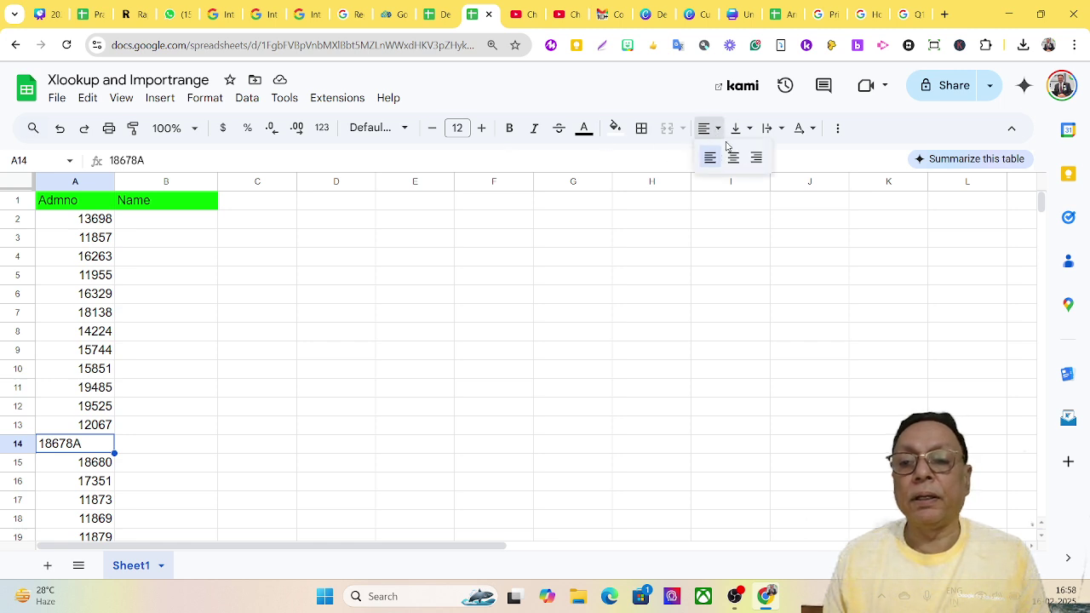
click(756, 157)
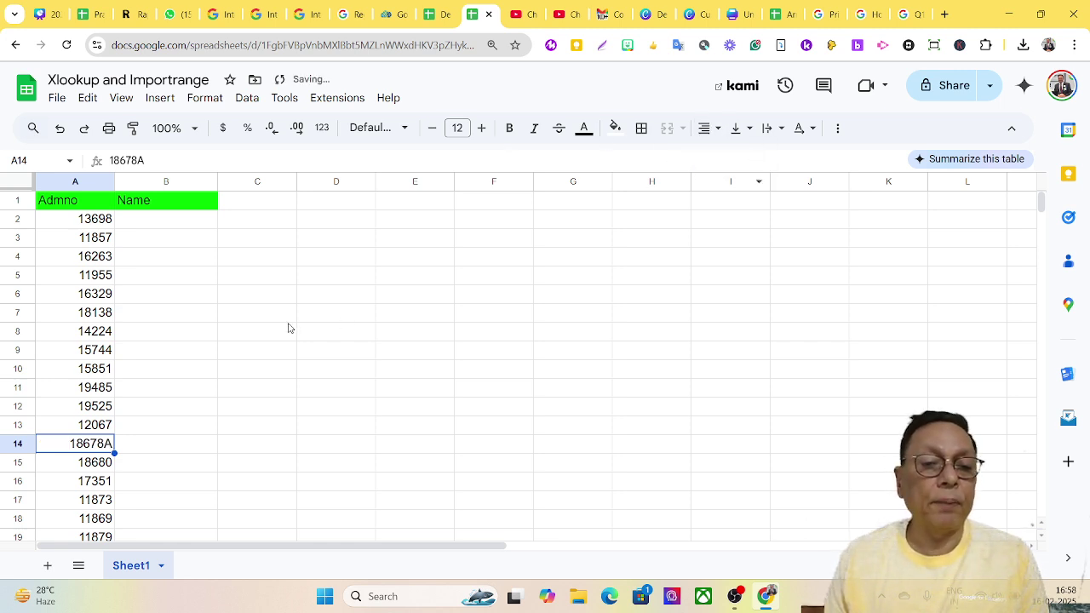
click(101, 224)
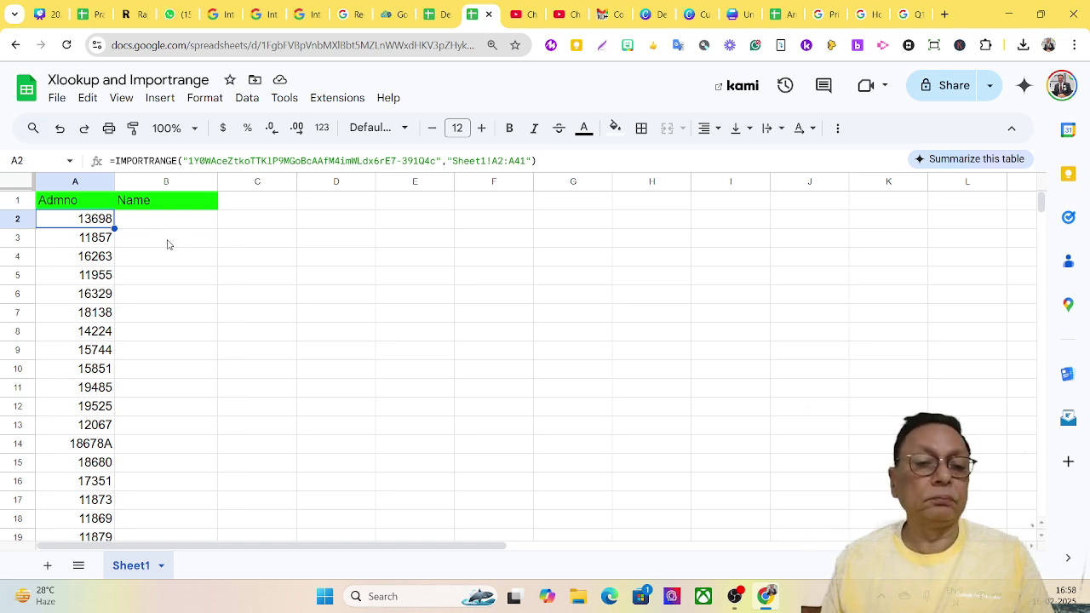
click(144, 221)
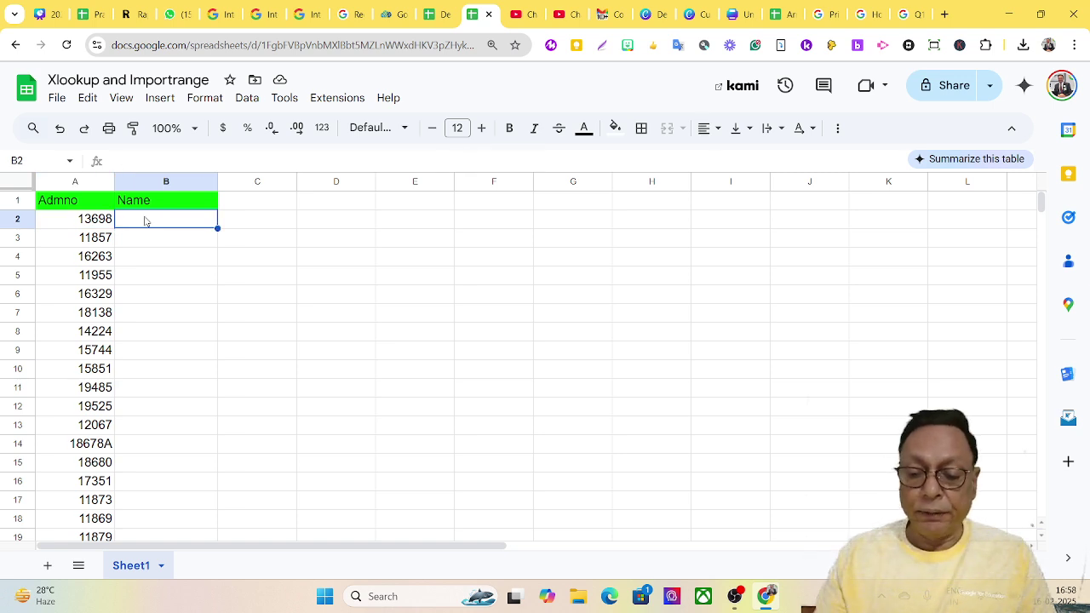
text(=)
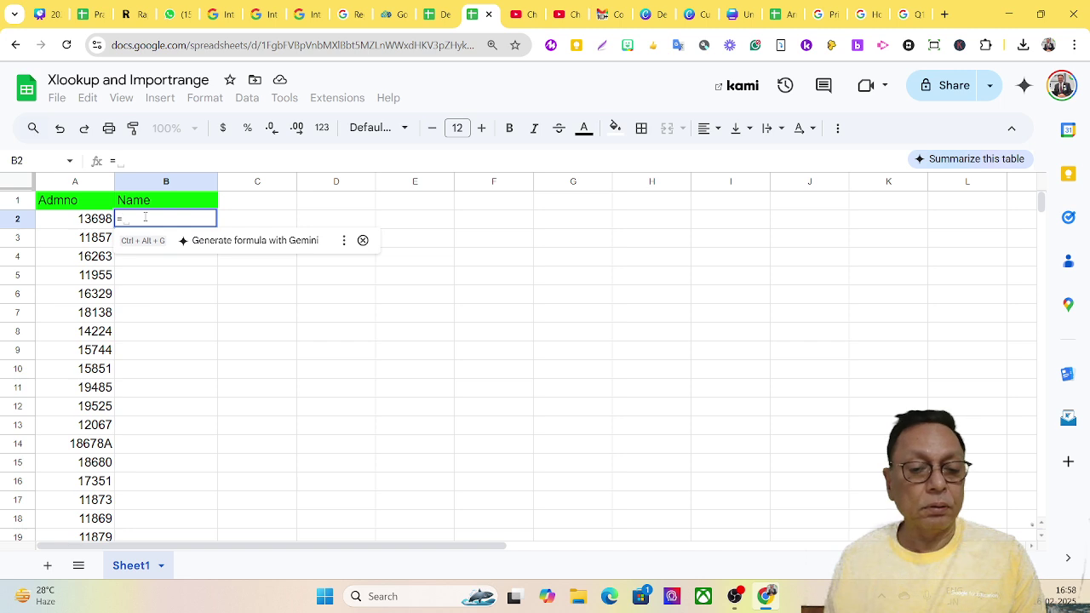
text(x)
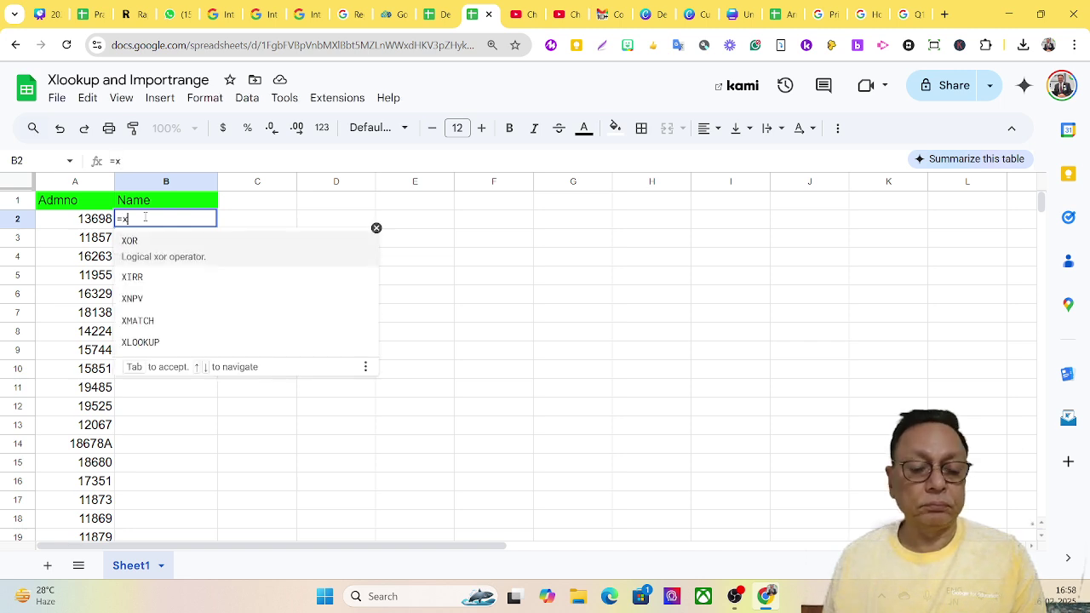
text(l)
key(Tab)
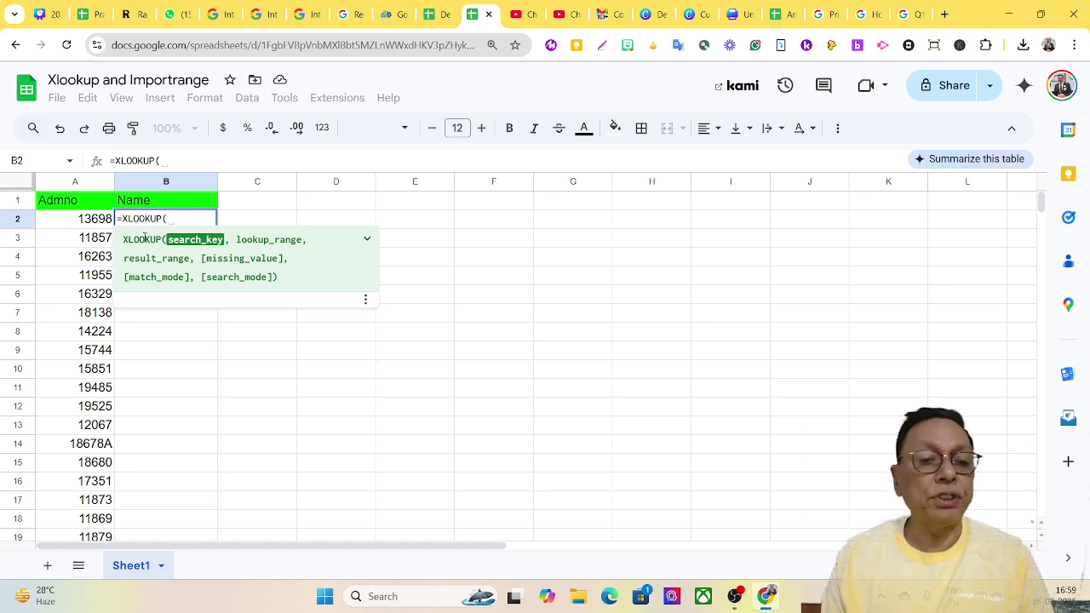
click(93, 223)
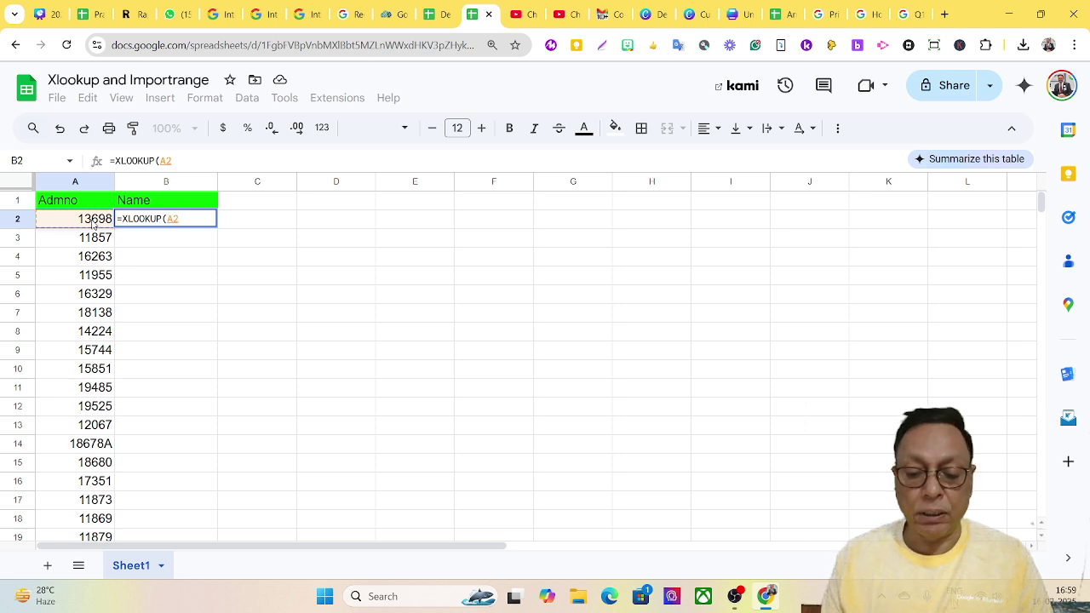
text(,)
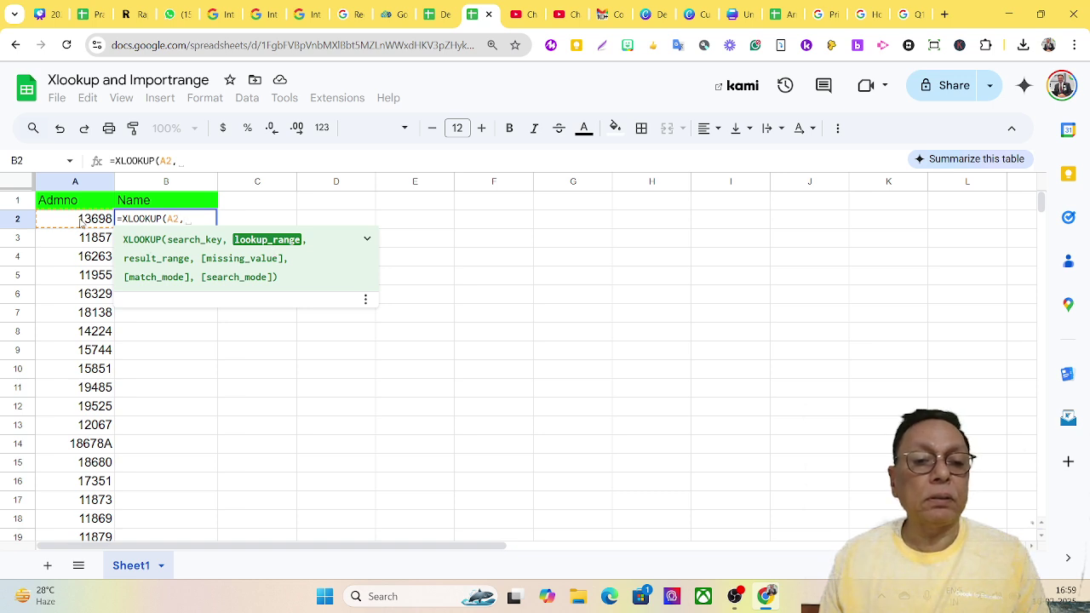
click(81, 220)
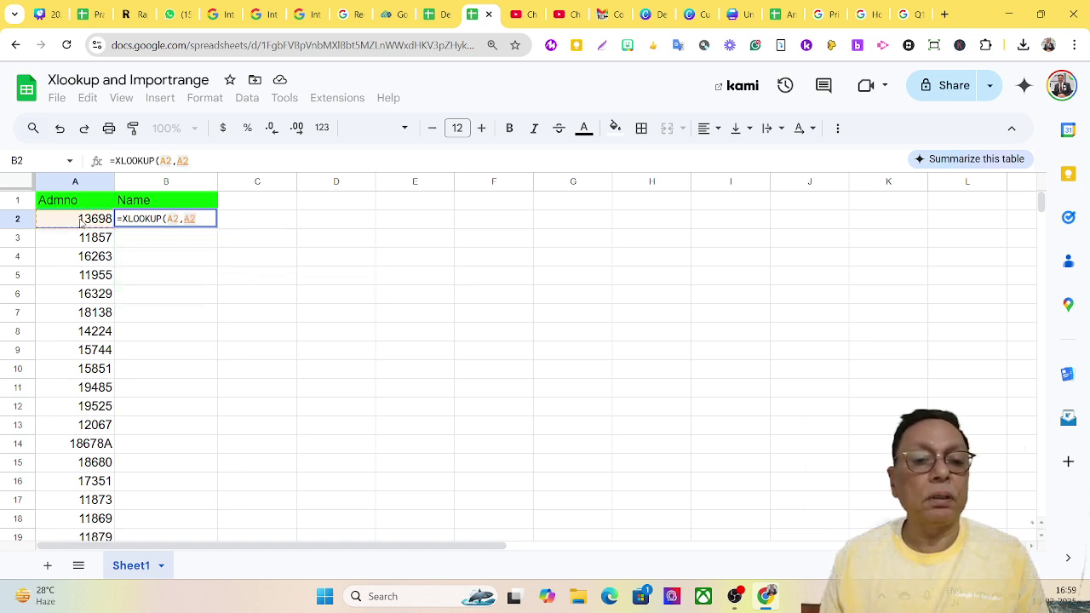
key(BackSpace)
key(BackSpace)
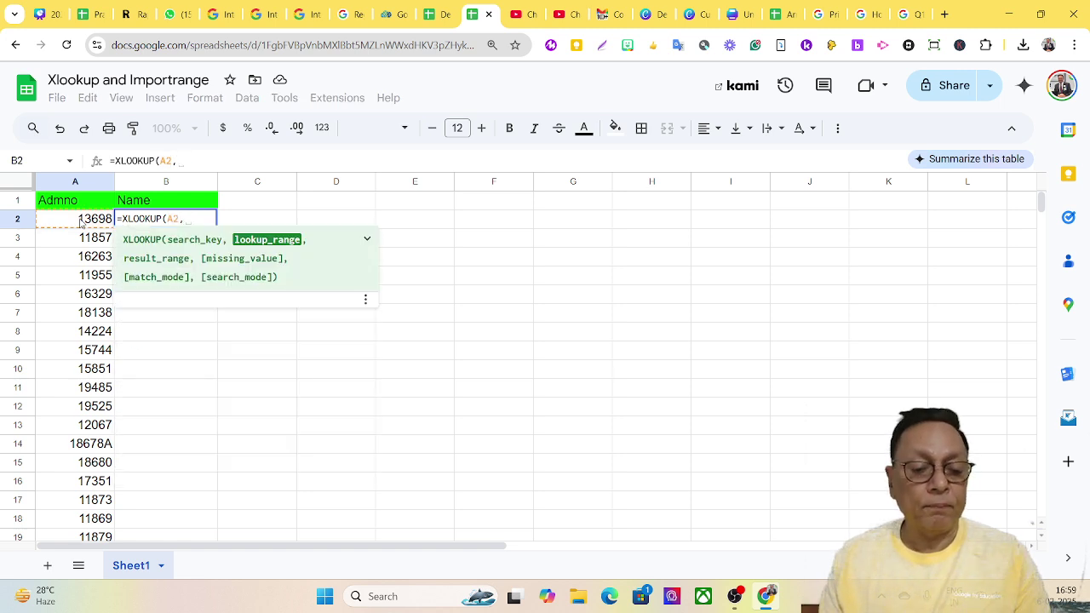
key(Escape)
Copy the IMPORTRANGE expression from the formula in A2, without its equals sign.
click(85, 223)
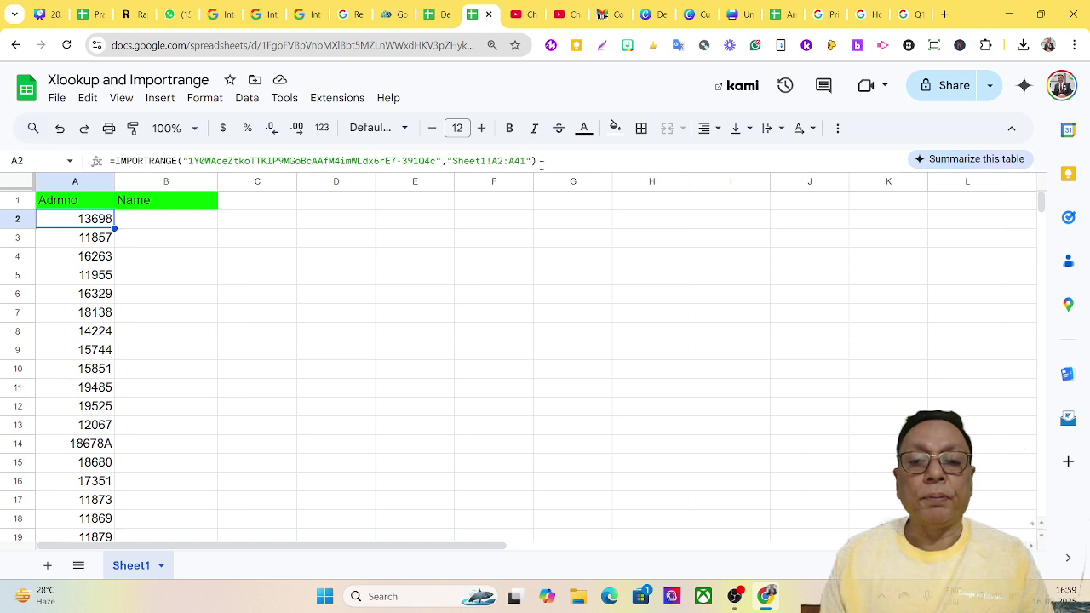
drag(537, 160, 114, 163)
key(ctrl+c)
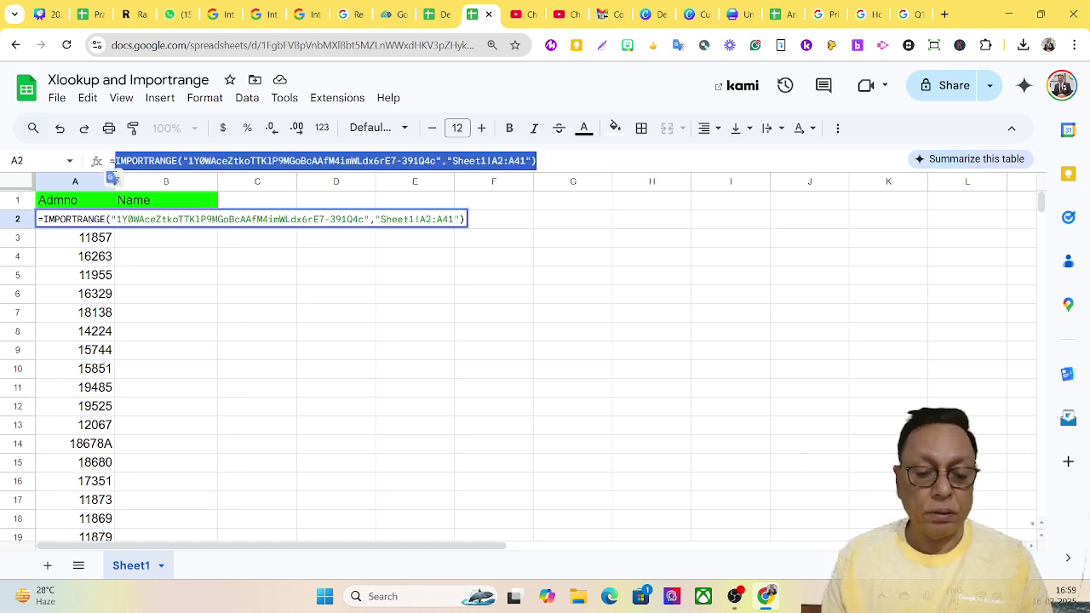
click(192, 292)
Start an XLOOKUP formula in B2 with A2 as the search key.
click(152, 222)
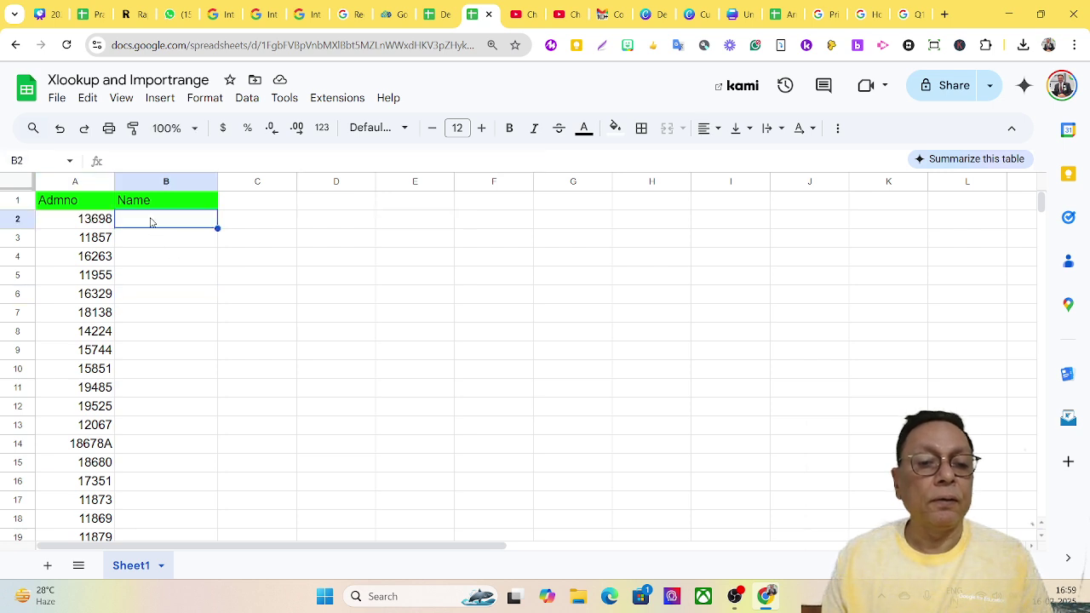
text(=x)
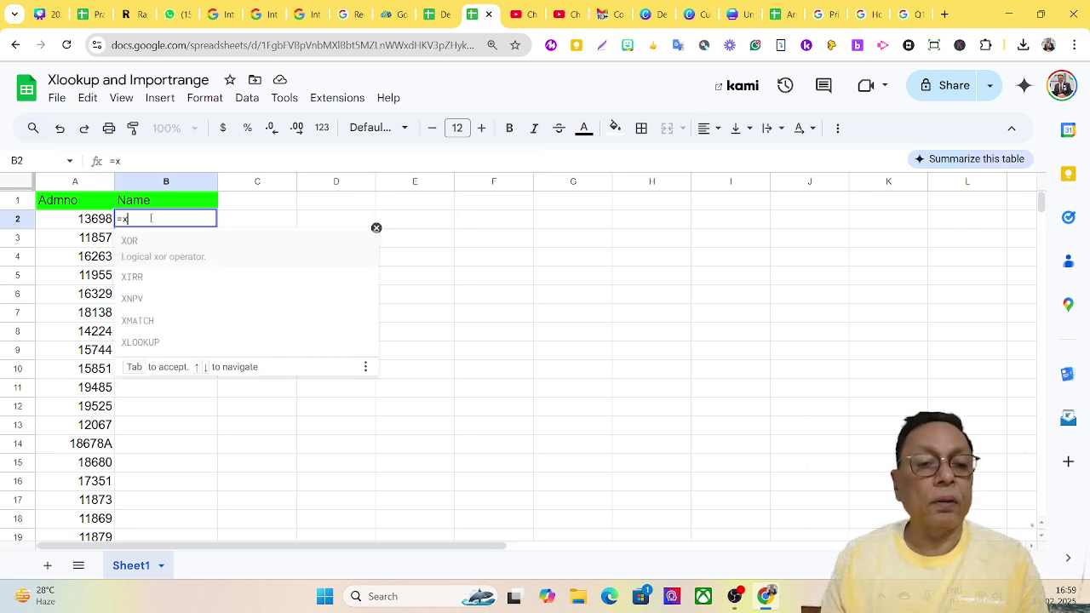
text(l)
key(Tab)
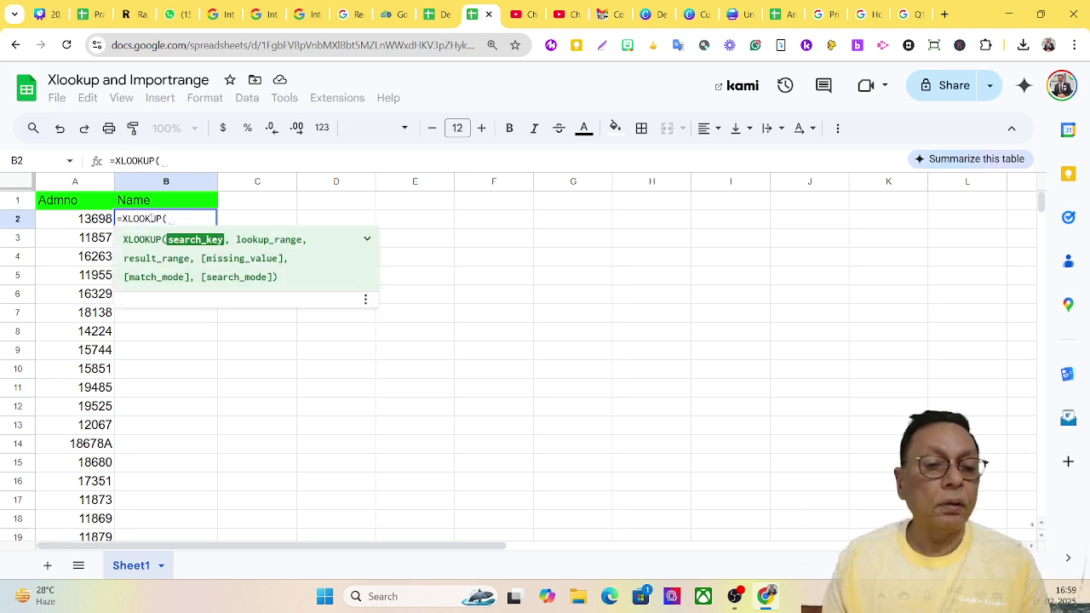
click(82, 221)
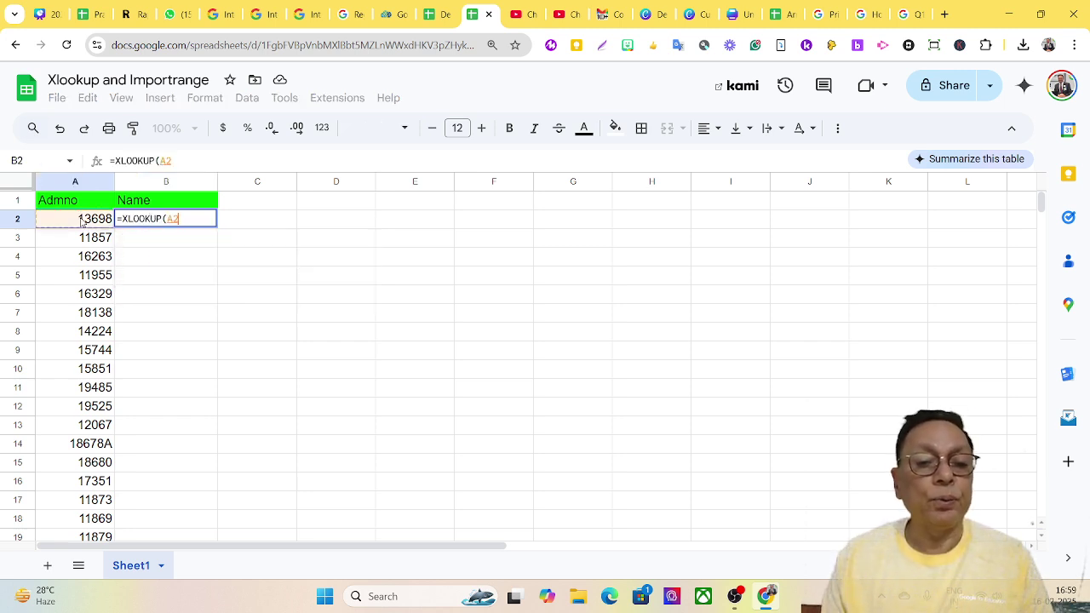
text(,)
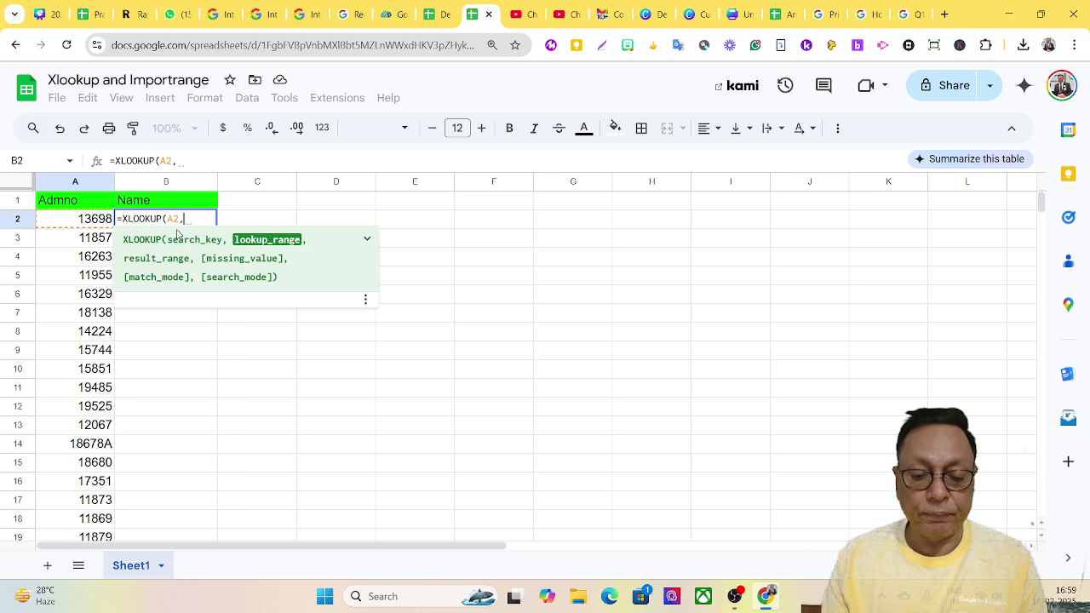
Paste the copied IMPORTRANGE expression as the XLOOKUP lookup range and change its range to Sheet1!A:A.
key(ctrl+v)
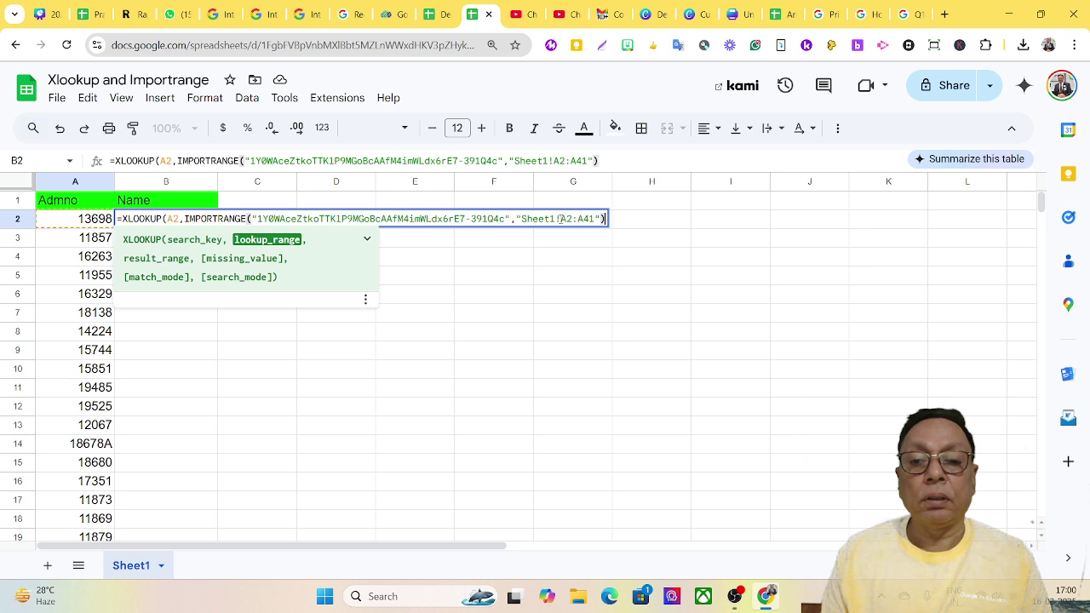
drag(561, 219, 598, 220)
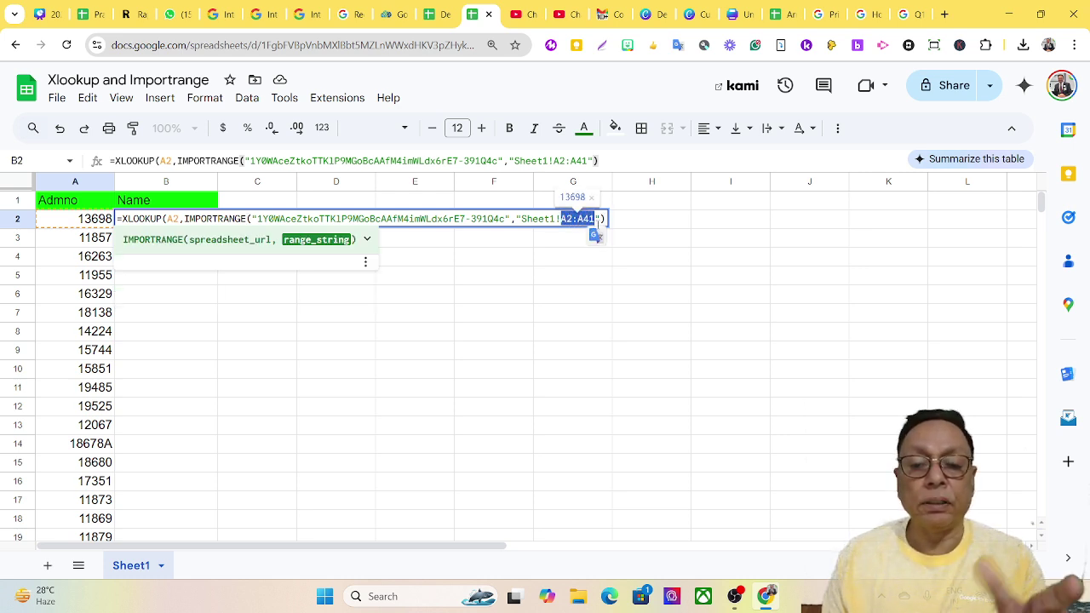
text(A:A)
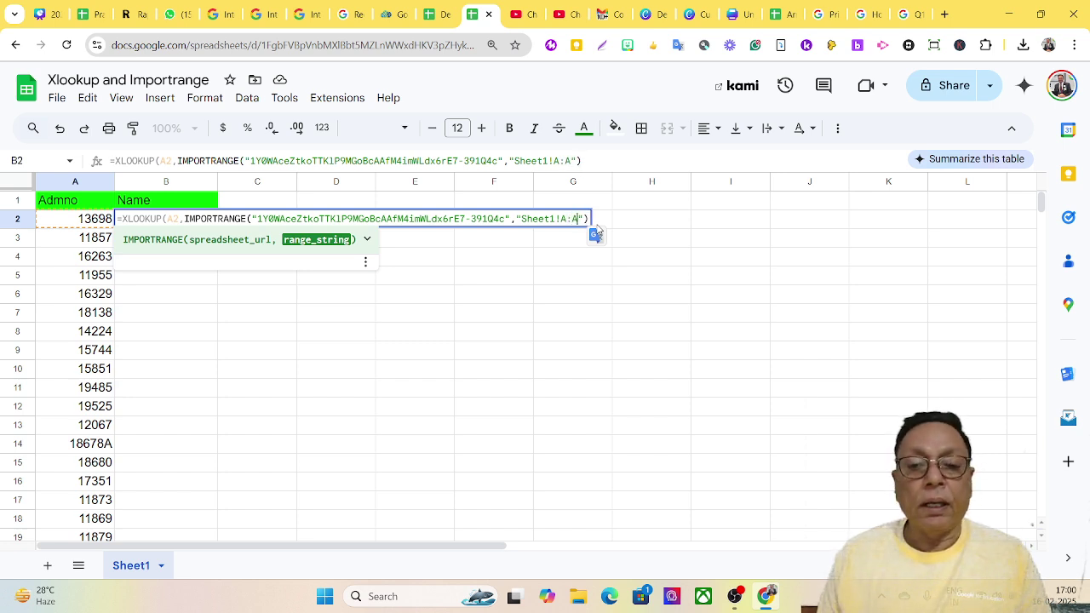
key(Right)
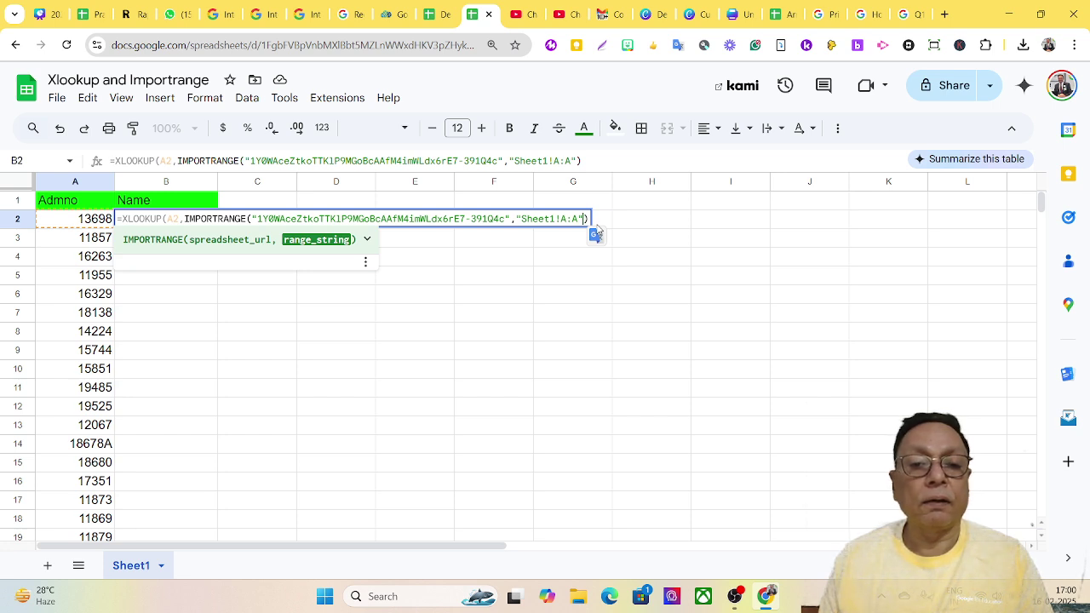
key(Right)
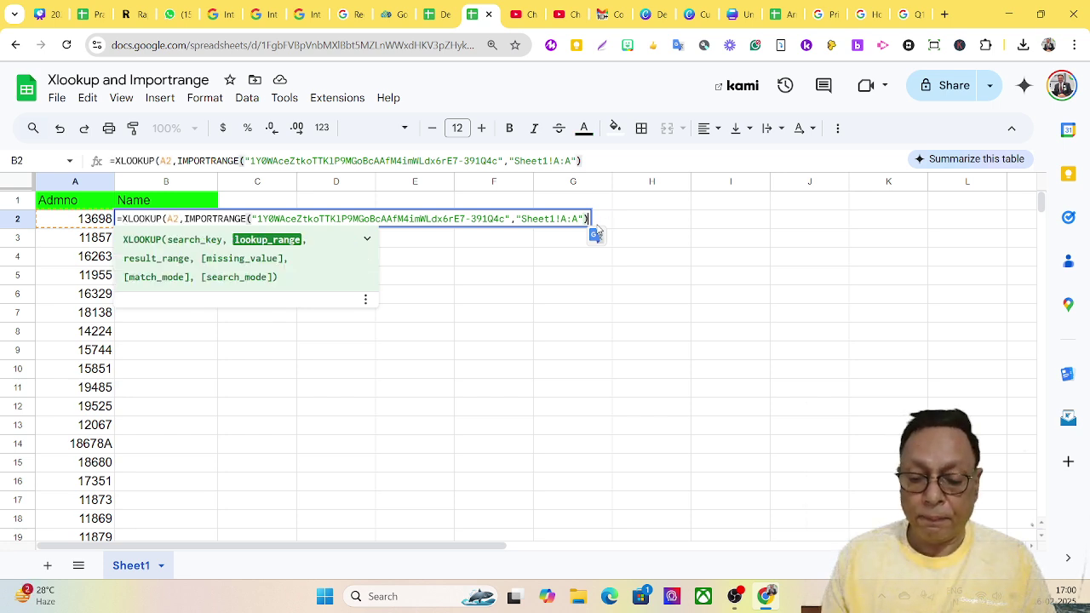
text(,)
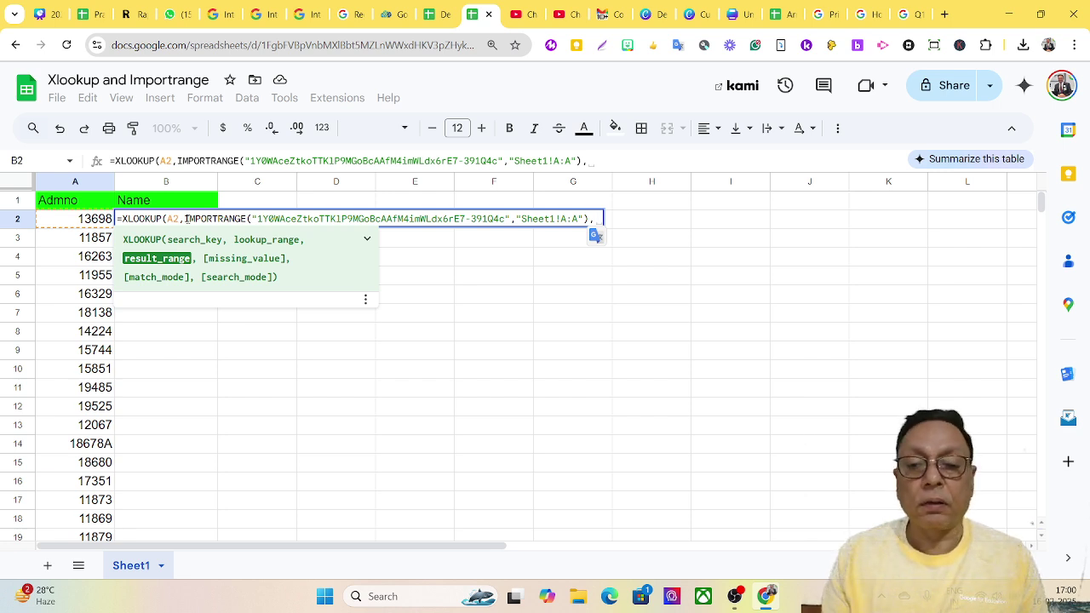
Paste the IMPORTRANGE expression again as the XLOOKUP result range and change its range to Sheet1!B:B.
key(ctrl+v)
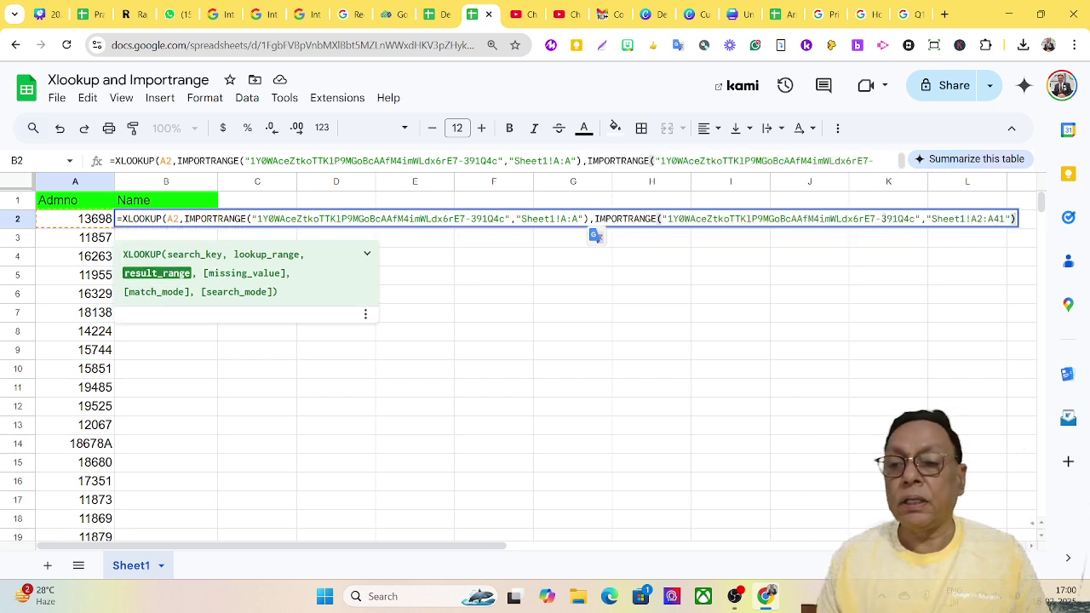
click(984, 219)
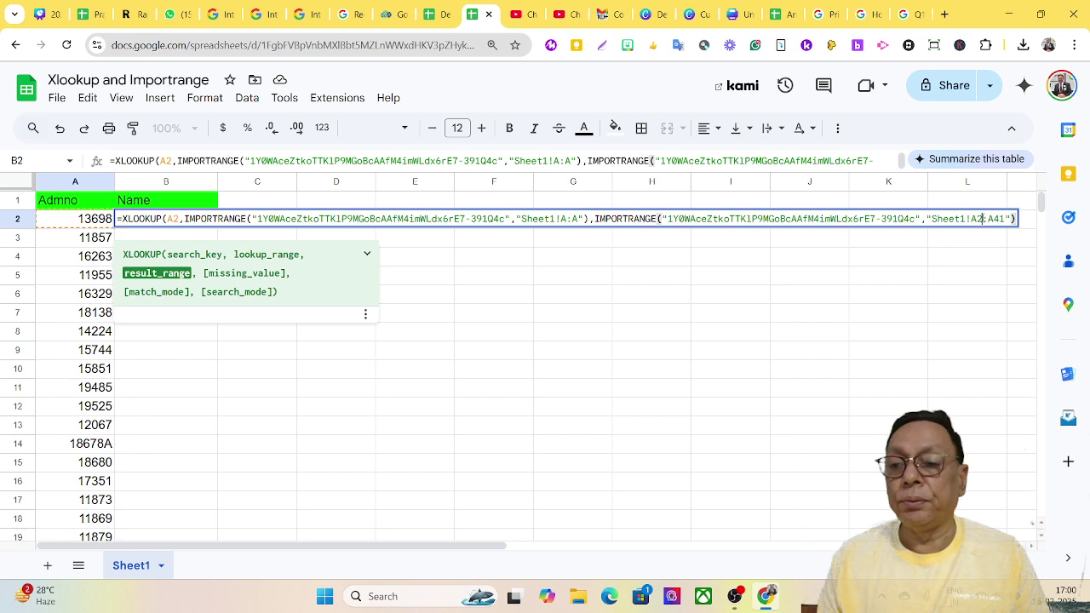
key(shift+Left)
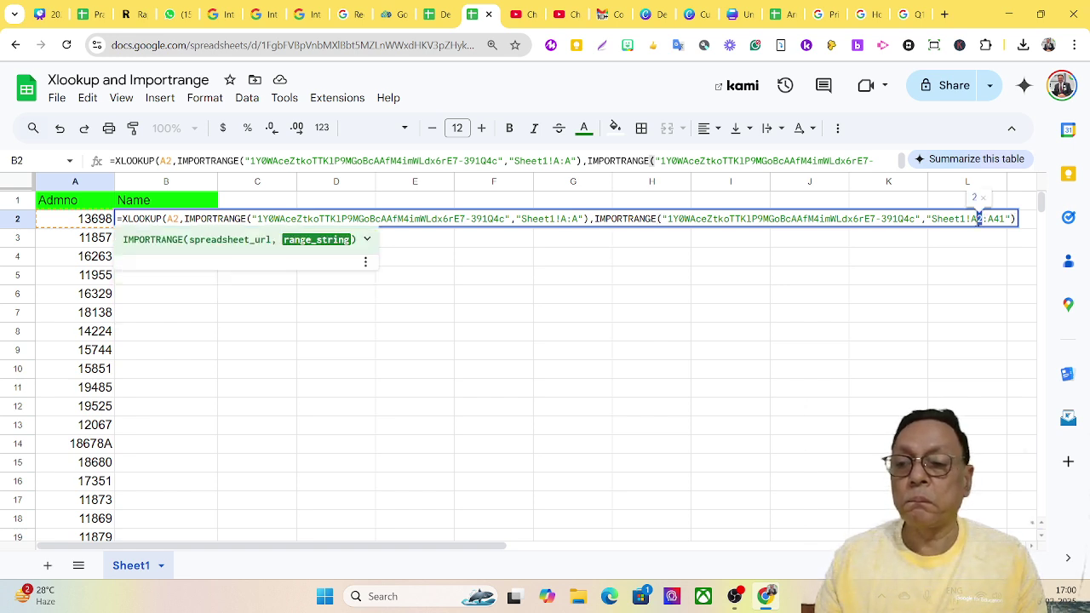
key(BackSpace)
key(BackSpace)
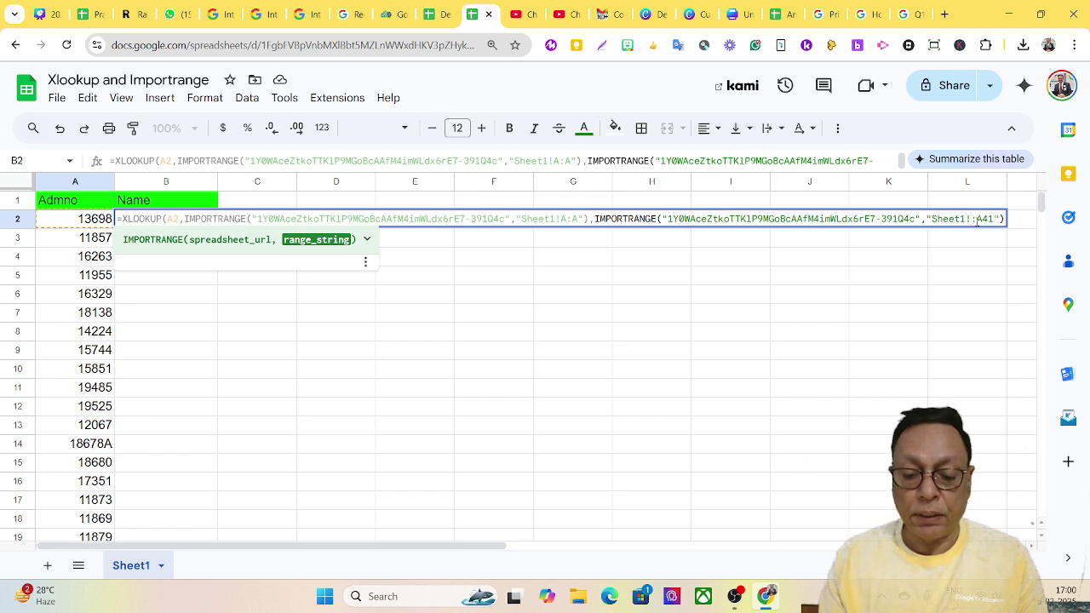
text(B)
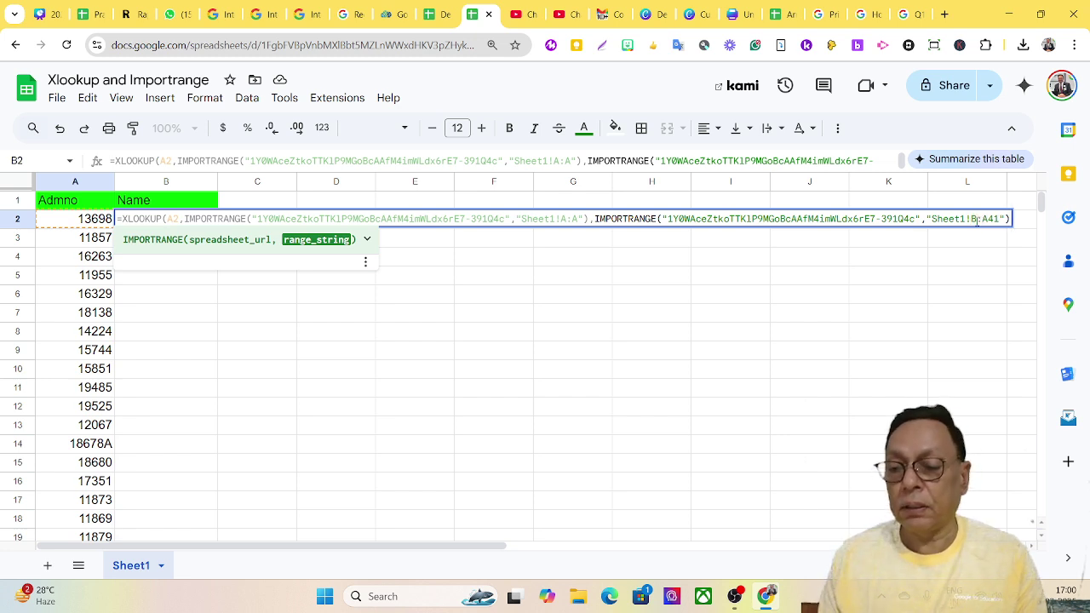
key(shift+Right)
key(shift+Right)
key(shift+Right)
key(shift+Right)
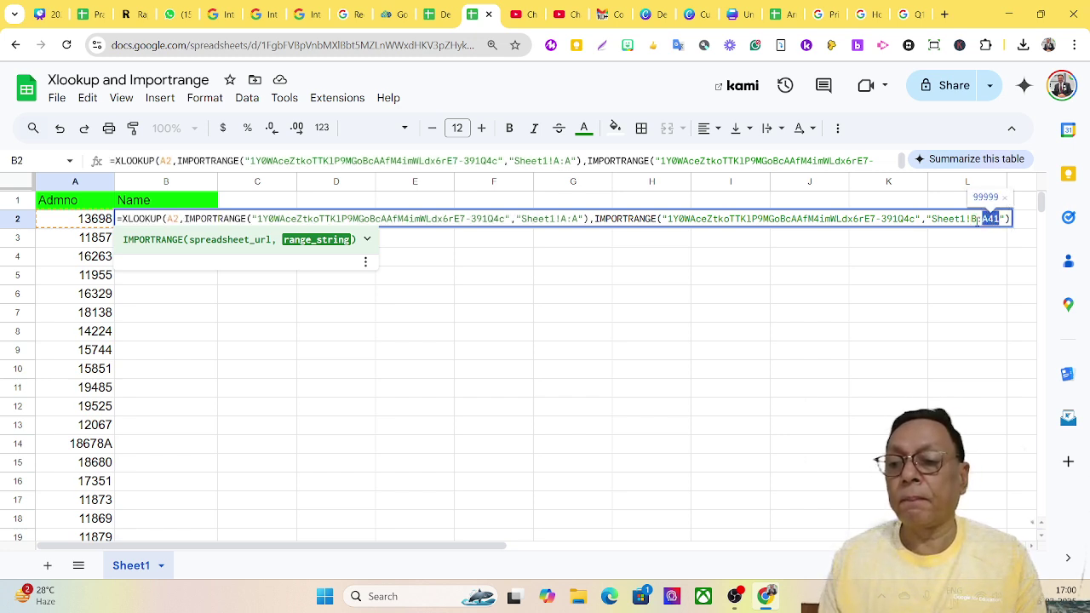
text(B)
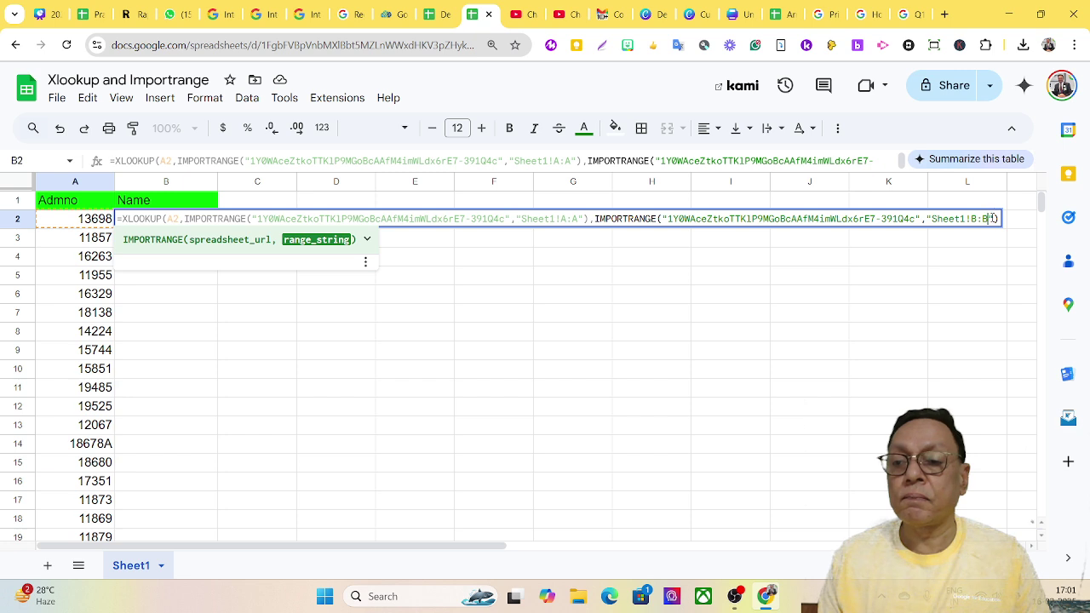
text())
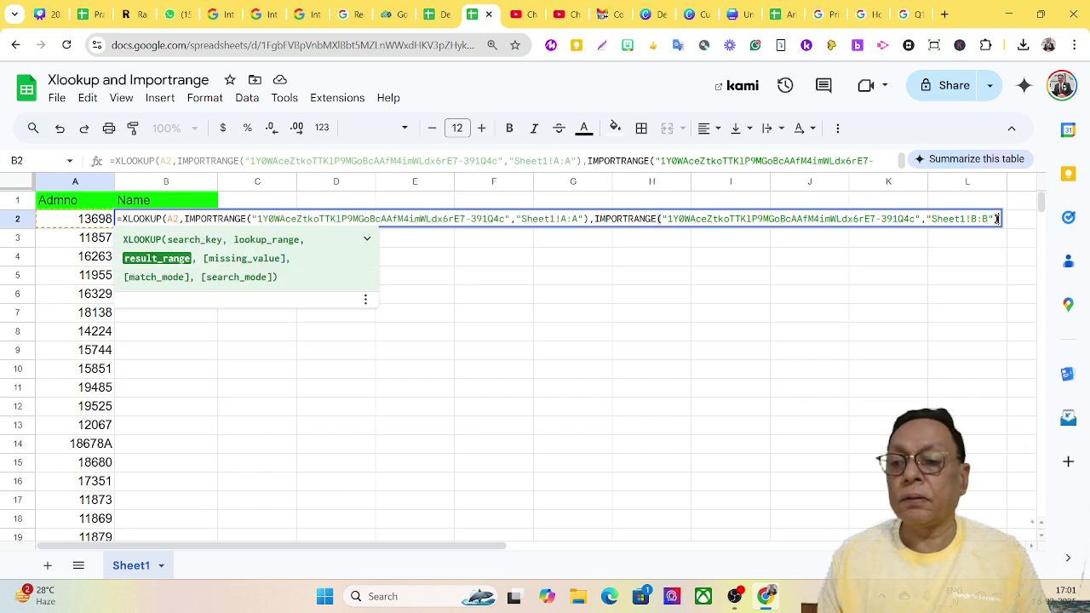
Set the XLOOKUP missing value to "" and the match mode to 0, and close the formula's parenthesis.
text(,)
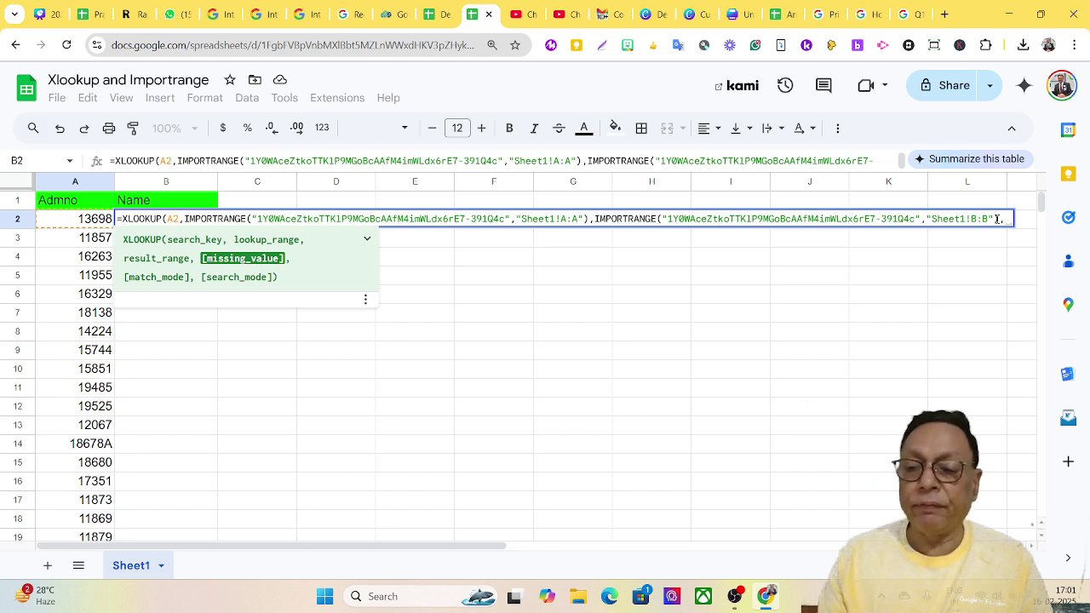
text("")
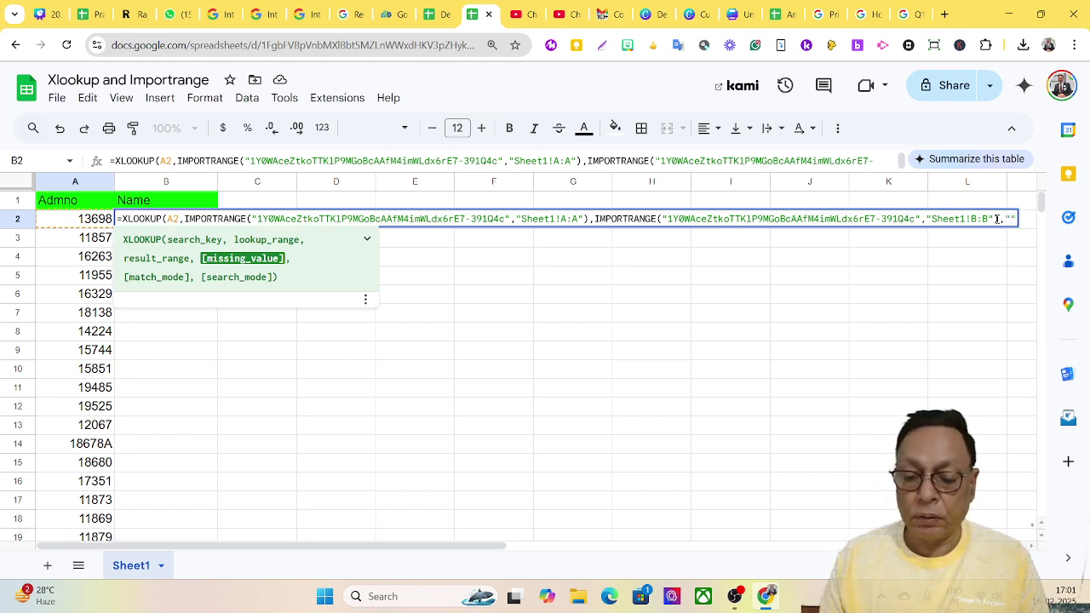
text(,)
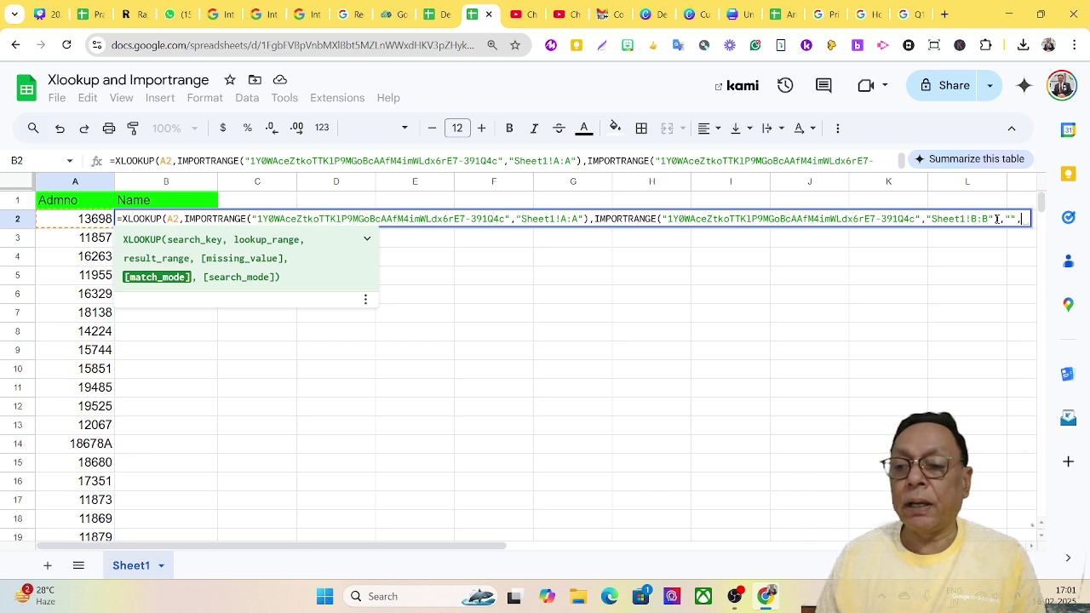
text(0)
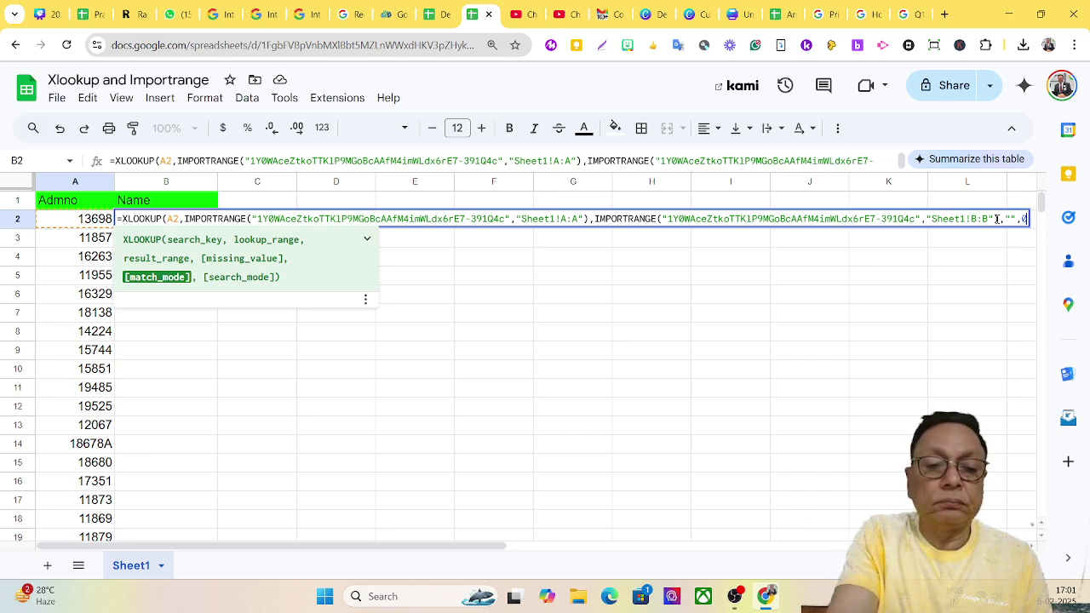
text())
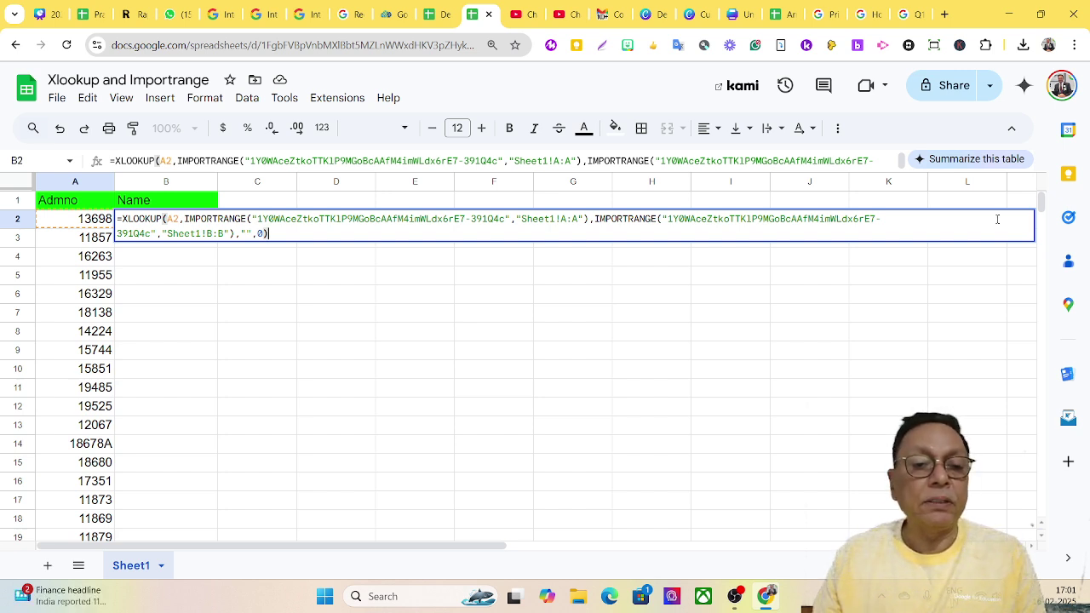
Enter the XLOOKUP formula in B2 and fill it down the Name column alongside all the admission numbers.
key(Return)
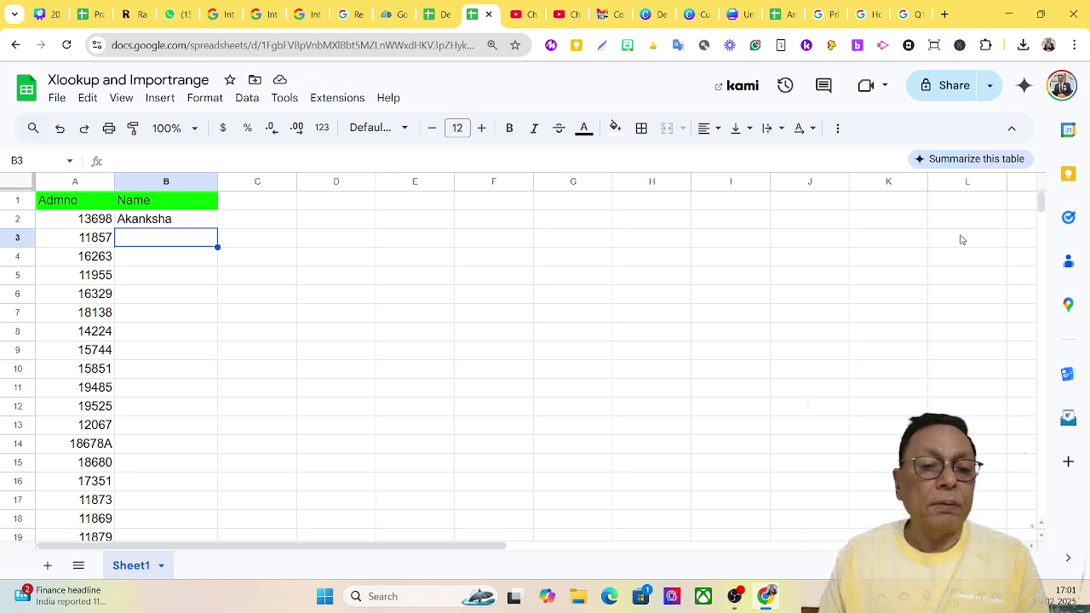
click(198, 224)
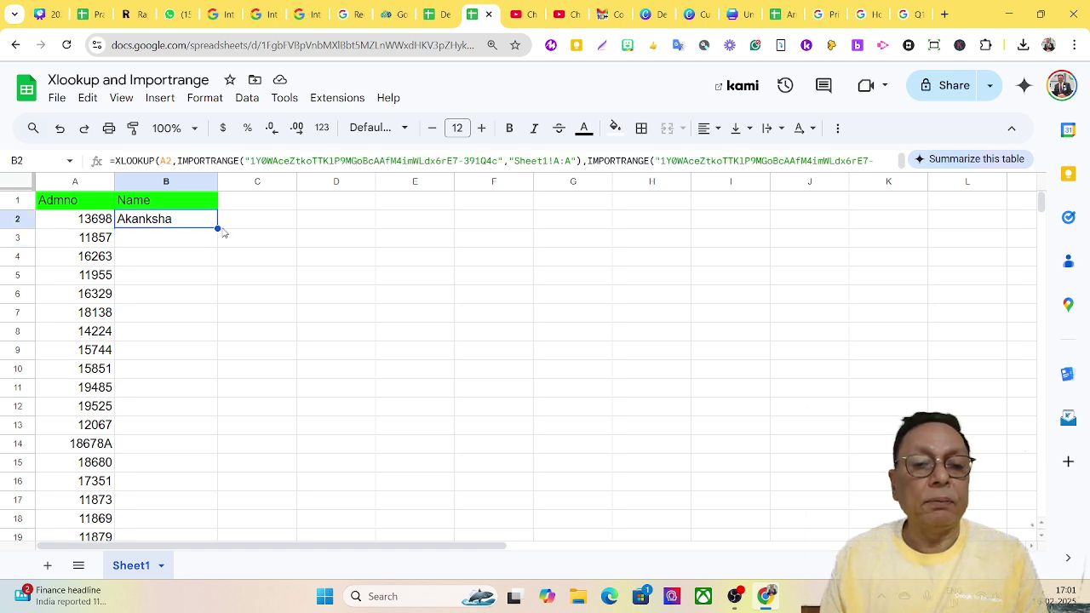
double_click(218, 228)
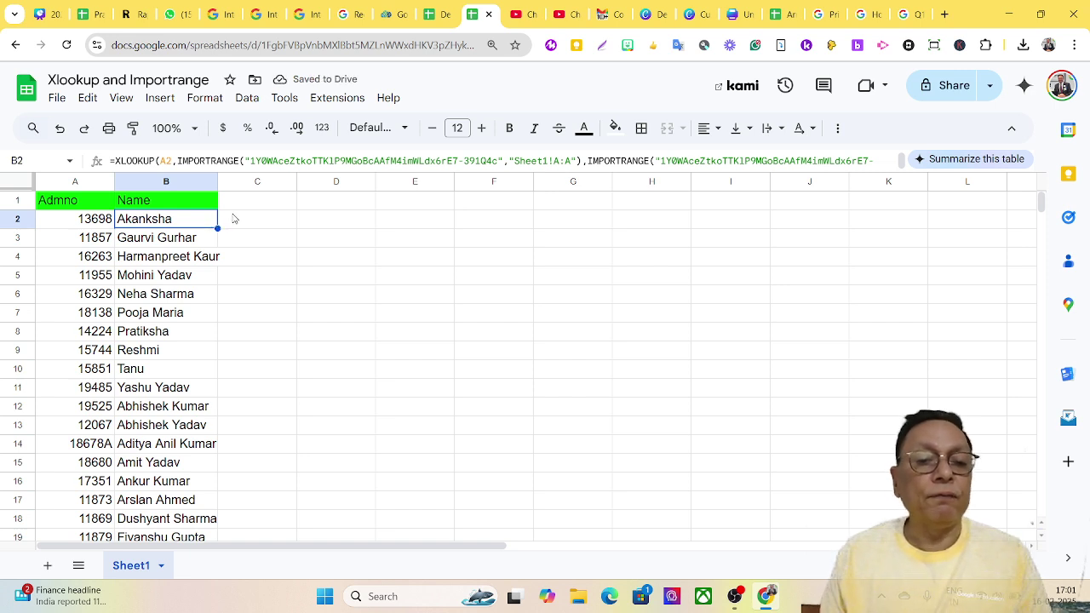
Auto-fit the widths of the Name column and the Admno column to their contents.
double_click(217, 182)
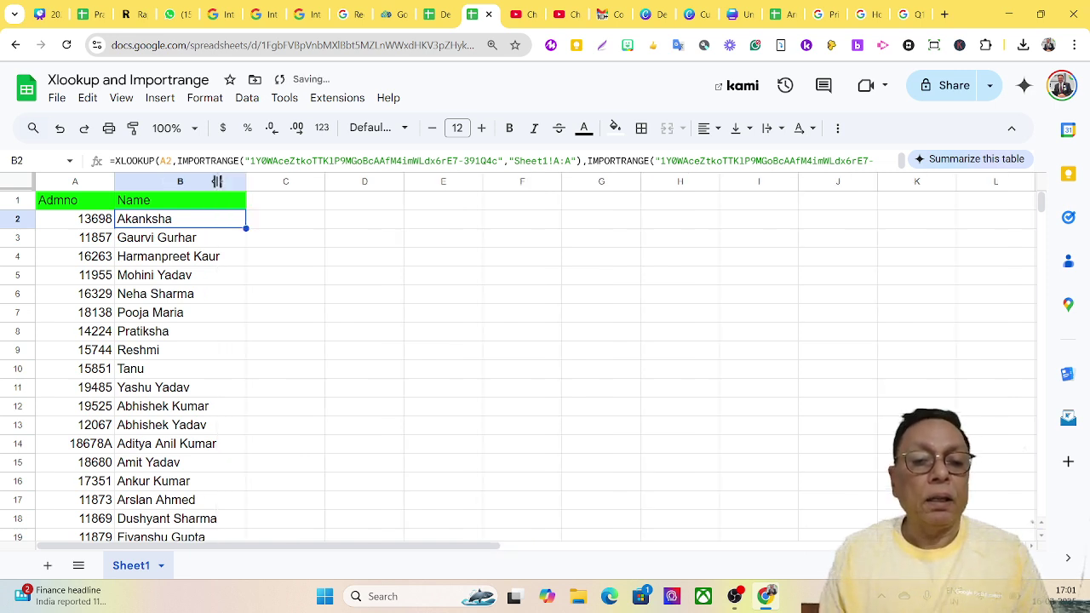
double_click(113, 181)
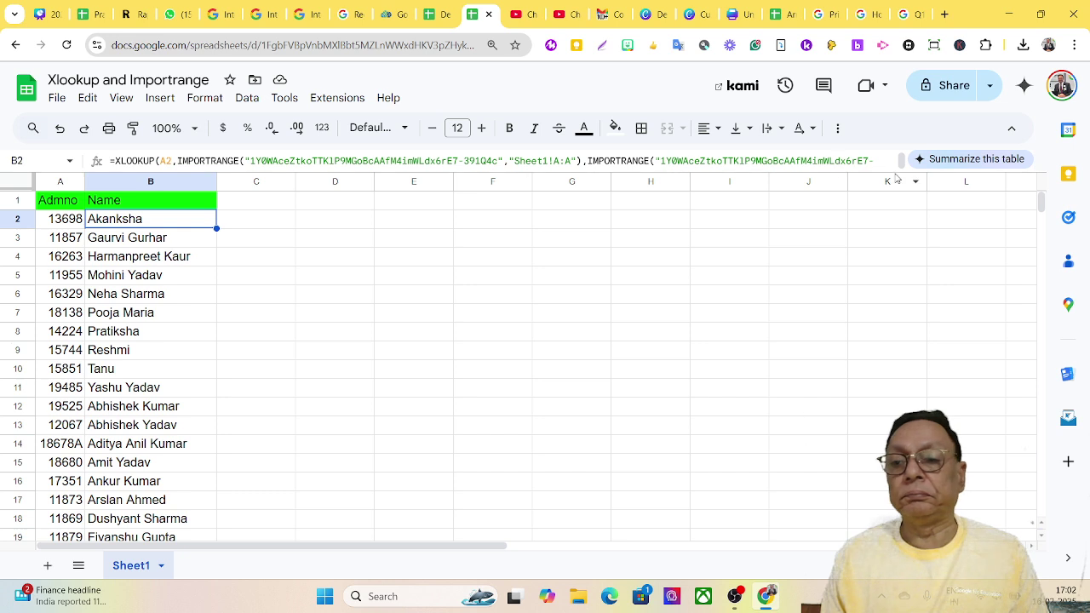
Open the XLOOKUP formula in B2 for editing at its second IMPORTRANGE expression.
click(867, 161)
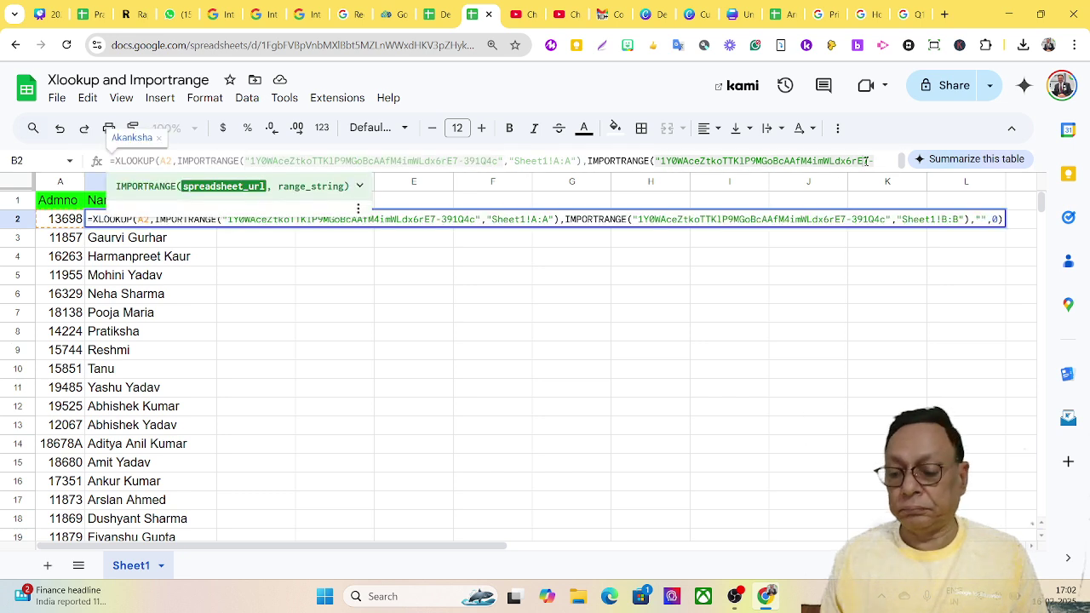